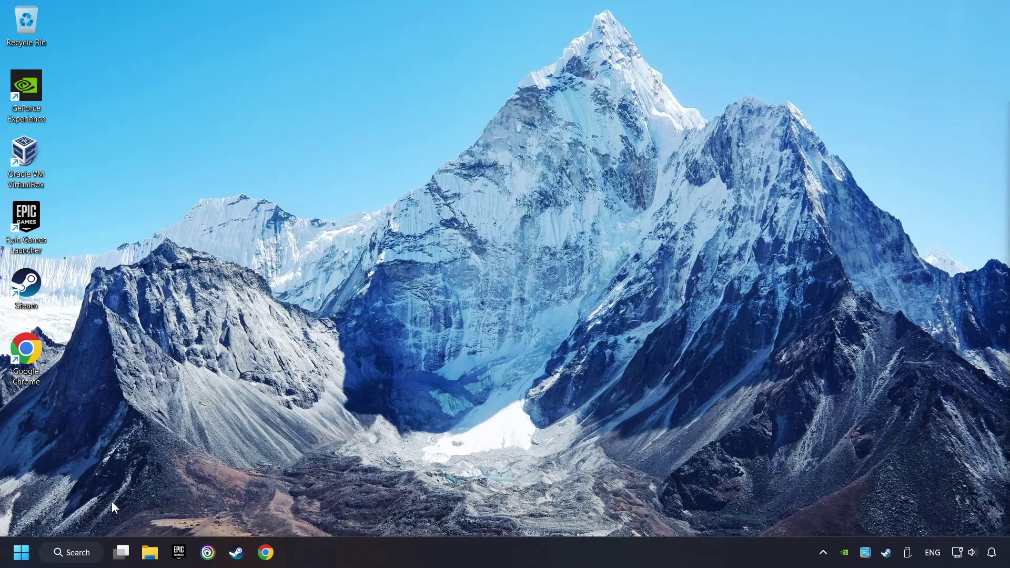
# - In Device Manager, expand Display adapters and select the NVIDIA GeForce GTX 1050 Ti
pyautogui.click(75, 553)
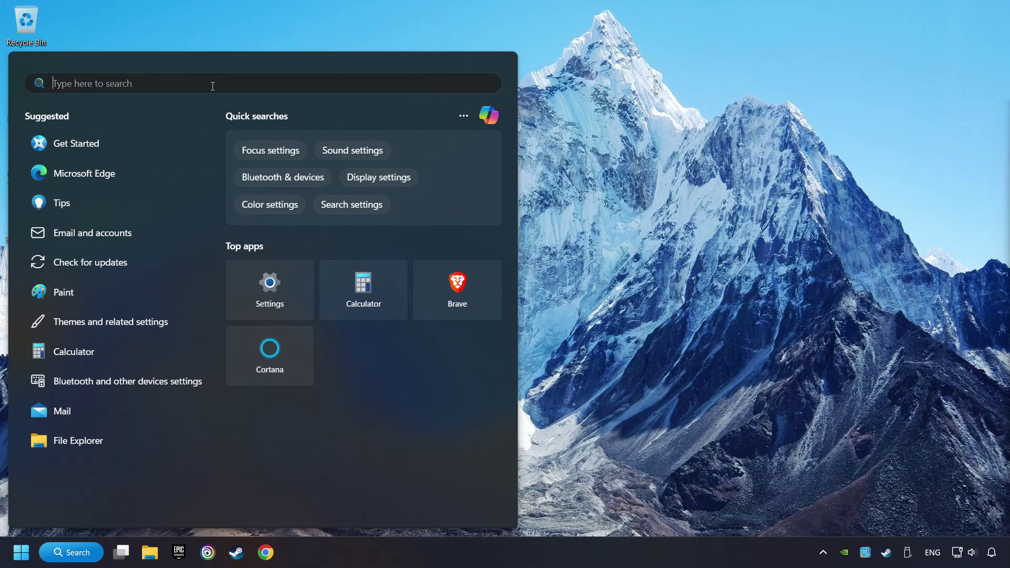
pyautogui.write('device manager')
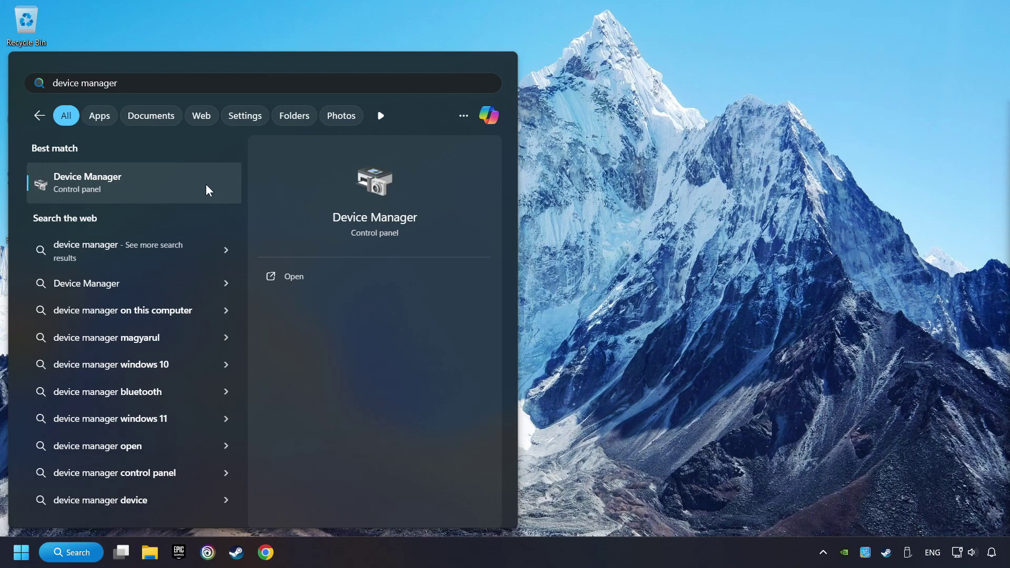
pyautogui.click(206, 184)
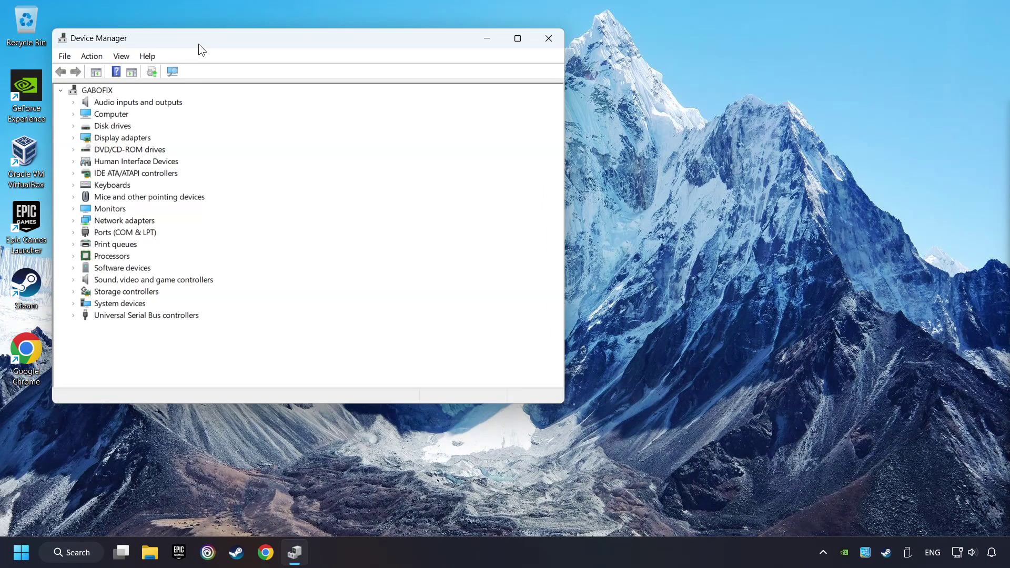
pyautogui.moveTo(199, 42); pyautogui.dragTo(385, 98)
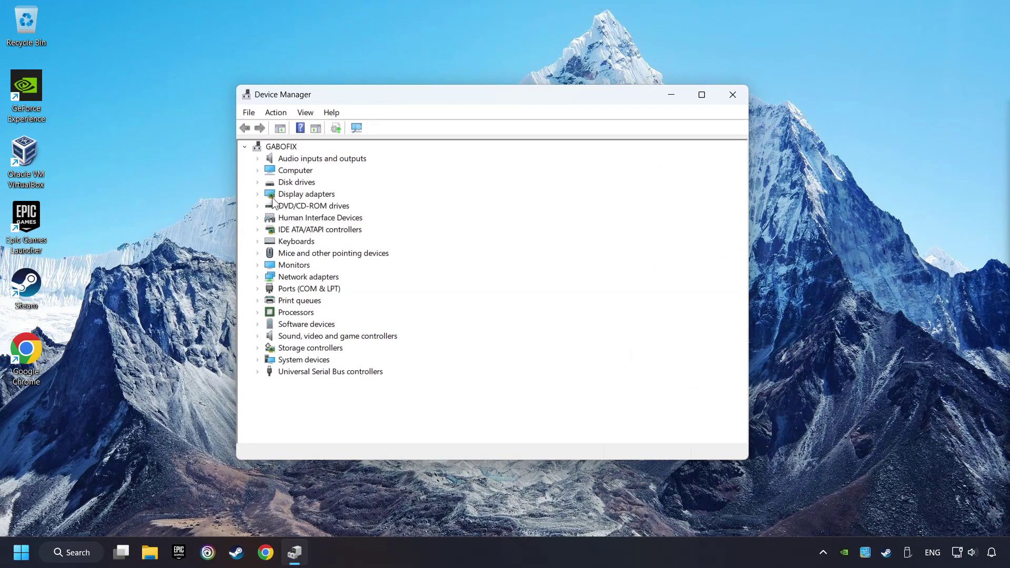
pyautogui.click(273, 197)
pyautogui.click(259, 195)
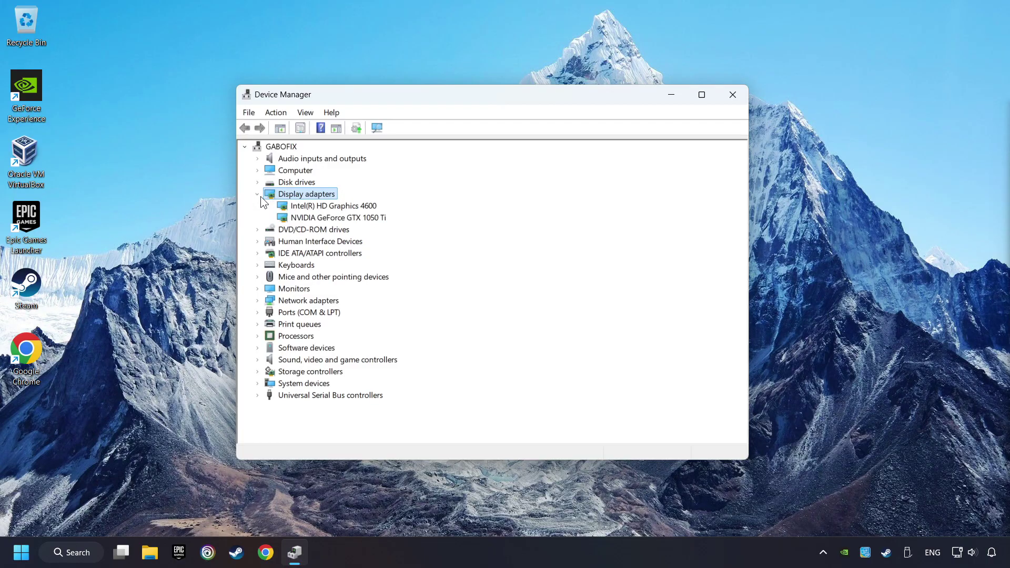
pyautogui.click(291, 218)
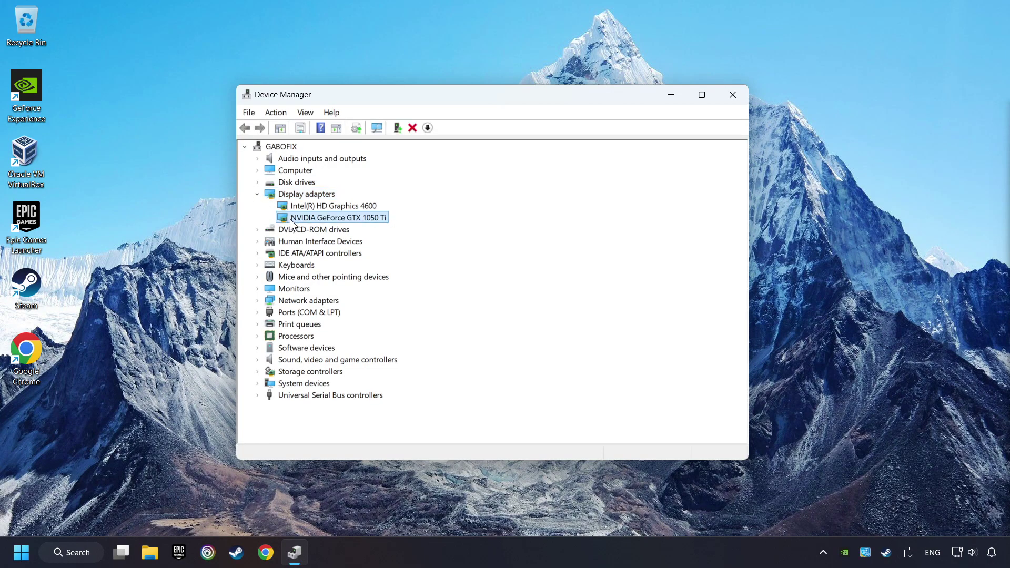
# - Update the GPU driver via automatic search, confirming the best driver is installed, then close Device Manager
pyautogui.rightClick(353, 215)
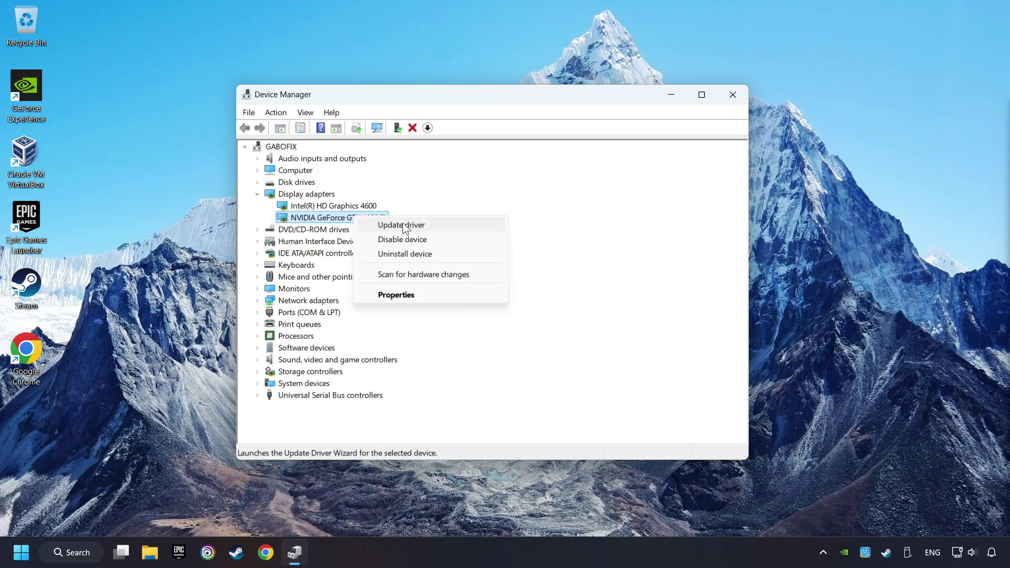
pyautogui.click(467, 226)
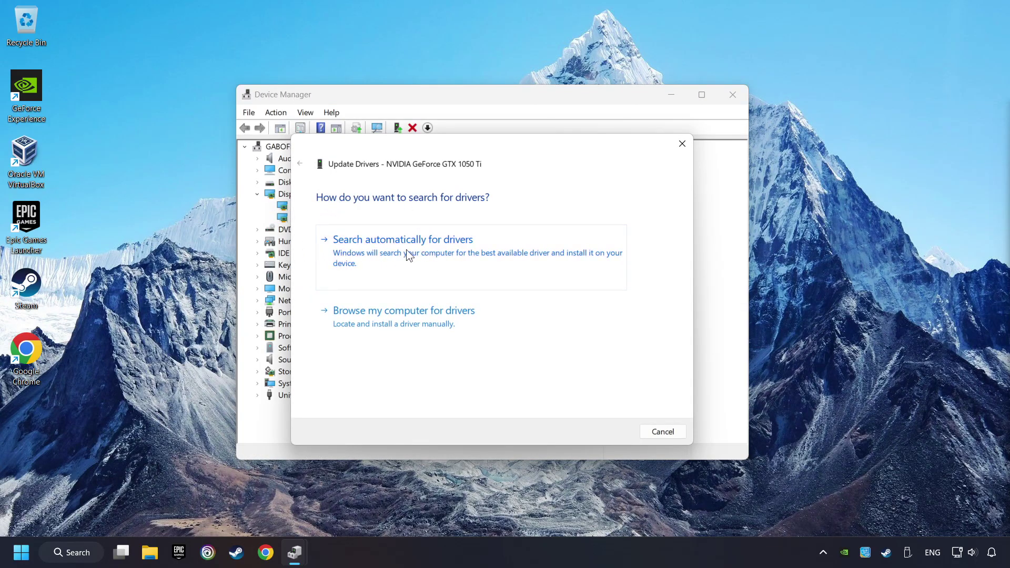
pyautogui.click(445, 251)
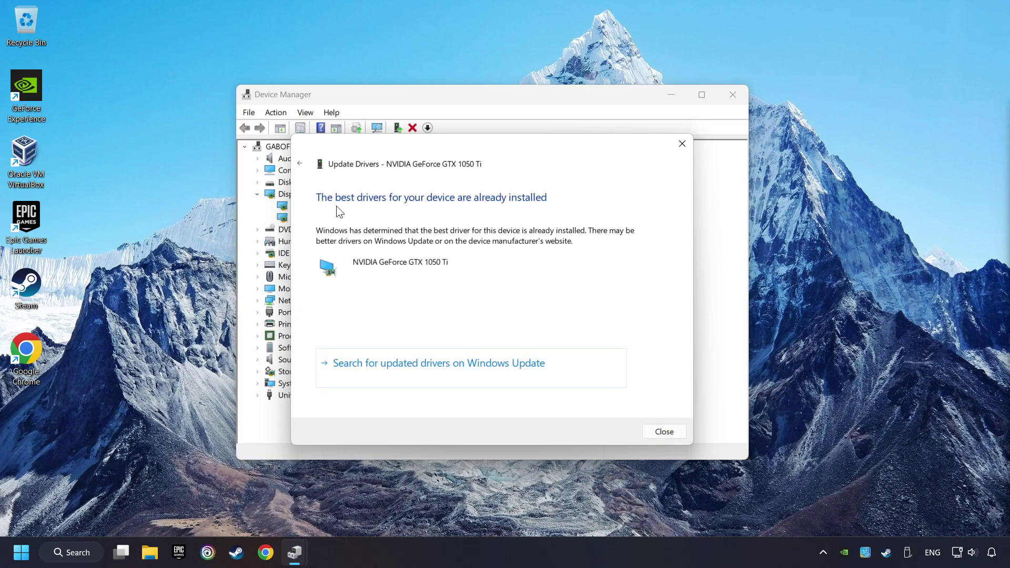
pyautogui.click(666, 431)
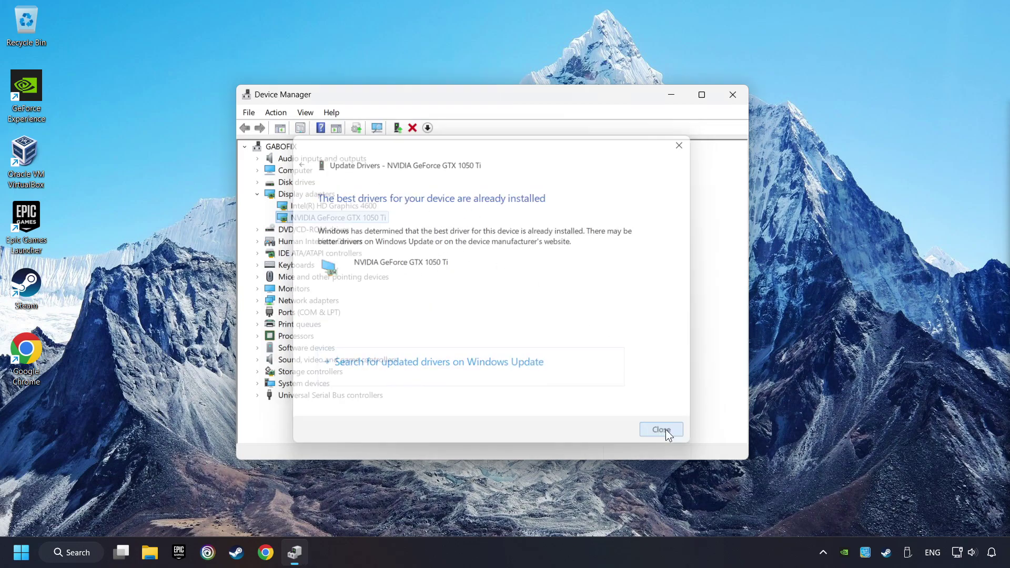
pyautogui.click(733, 95)
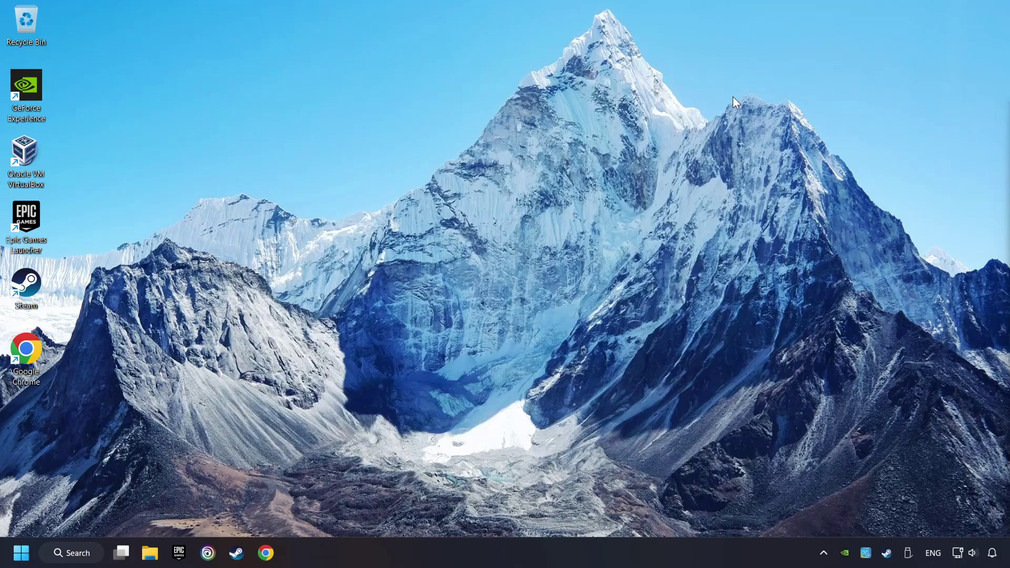
# - Search Google for the GeForce driver download and download the GeForce Experience installer from NVIDIA
pyautogui.click(266, 552)
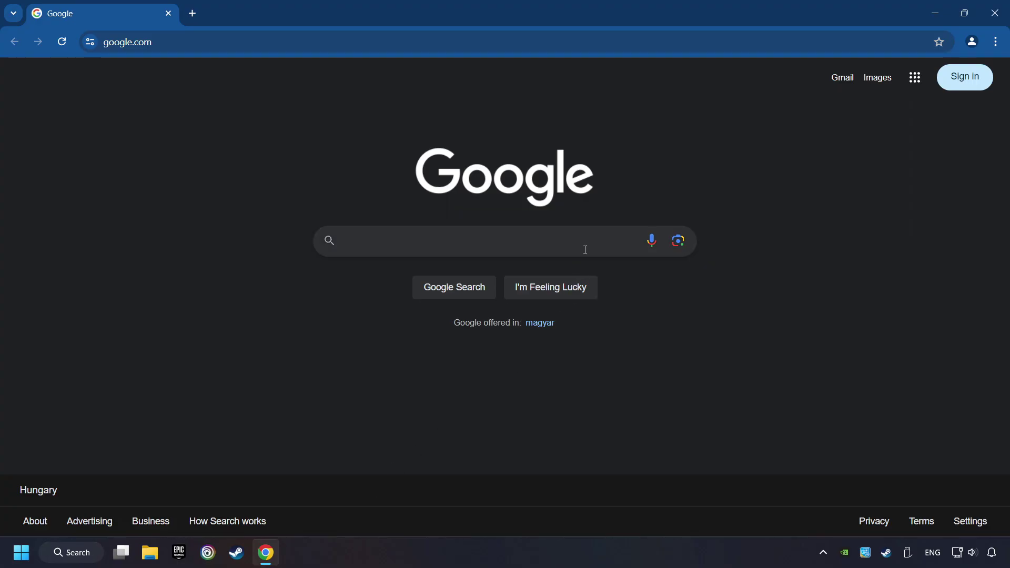
pyautogui.write('nvidia geforce driver download')
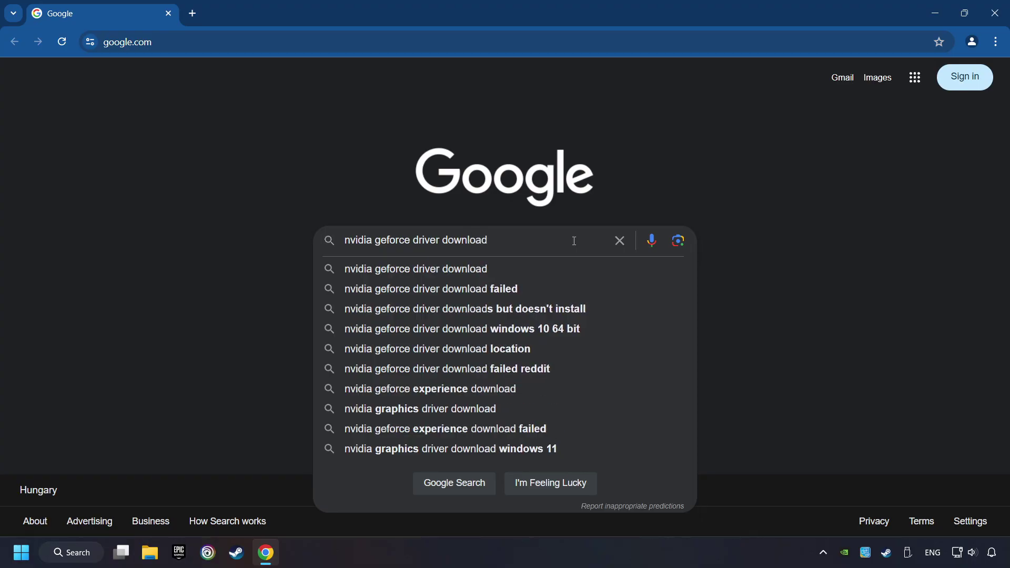
pyautogui.press('Return')
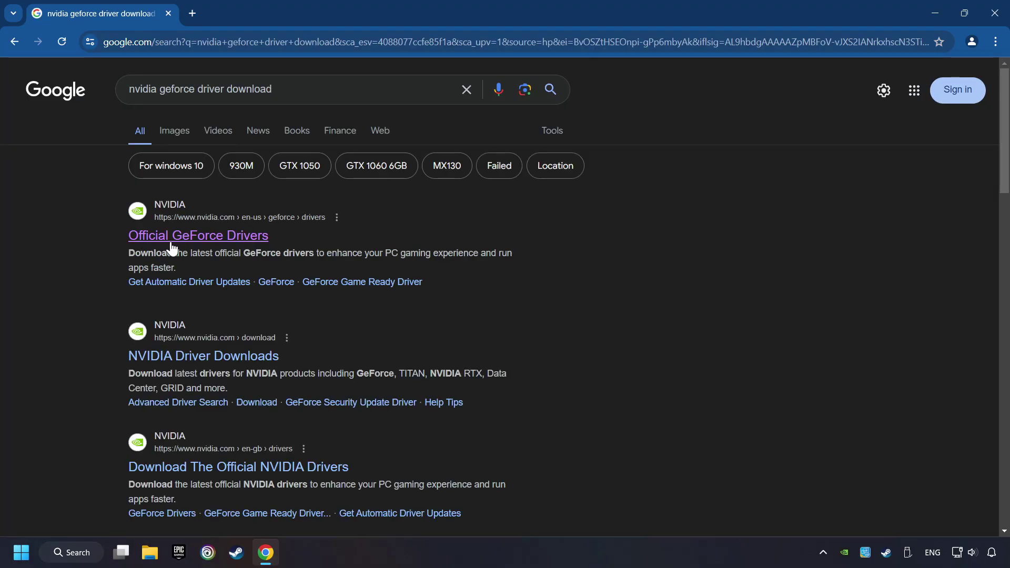
pyautogui.click(215, 239)
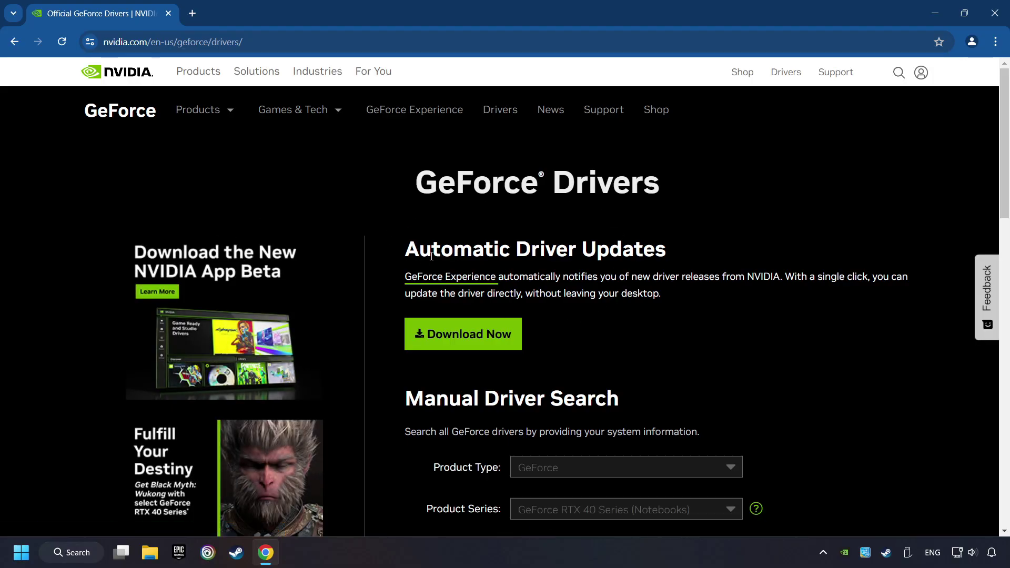
pyautogui.click(475, 347)
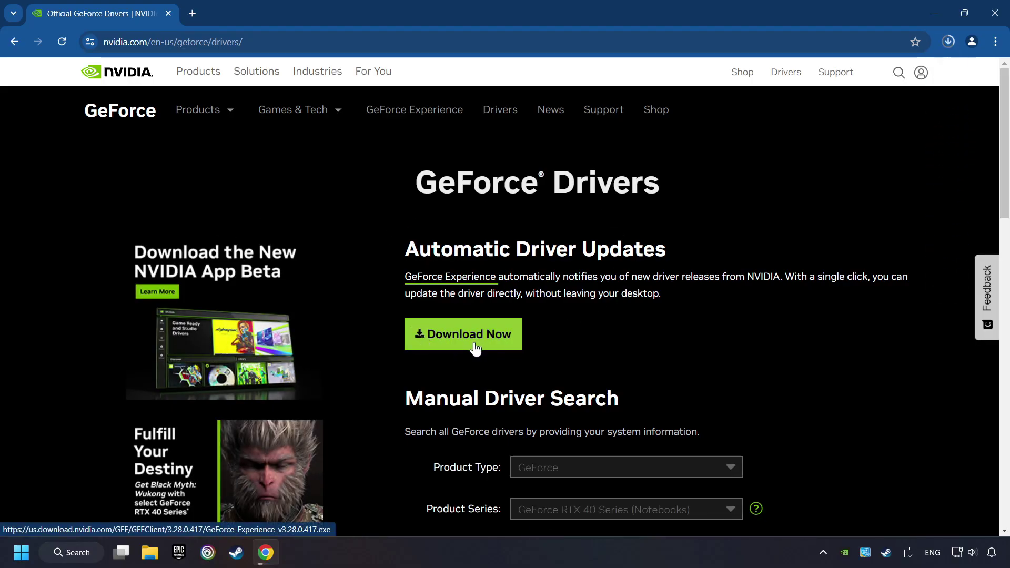
# - Launch the downloaded GeForce Experience installer from Chrome's downloads and close Chrome
pyautogui.click(949, 41)
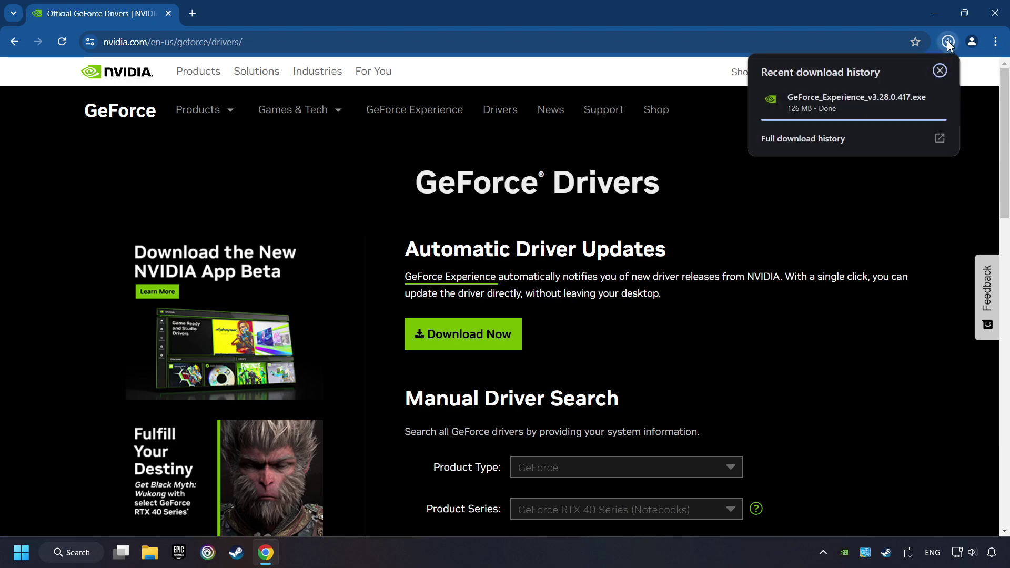
pyautogui.click(862, 109)
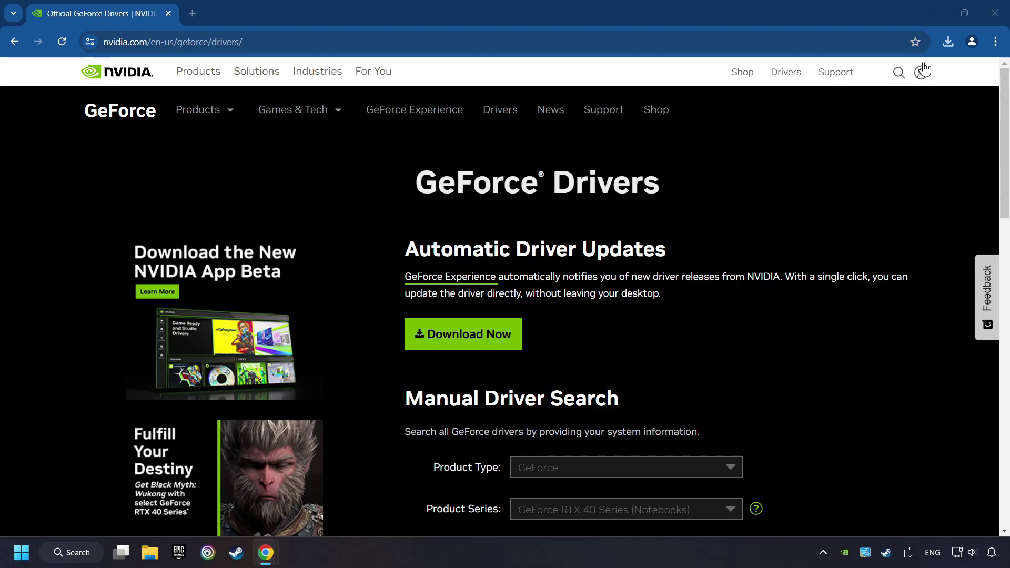
pyautogui.click(993, 14)
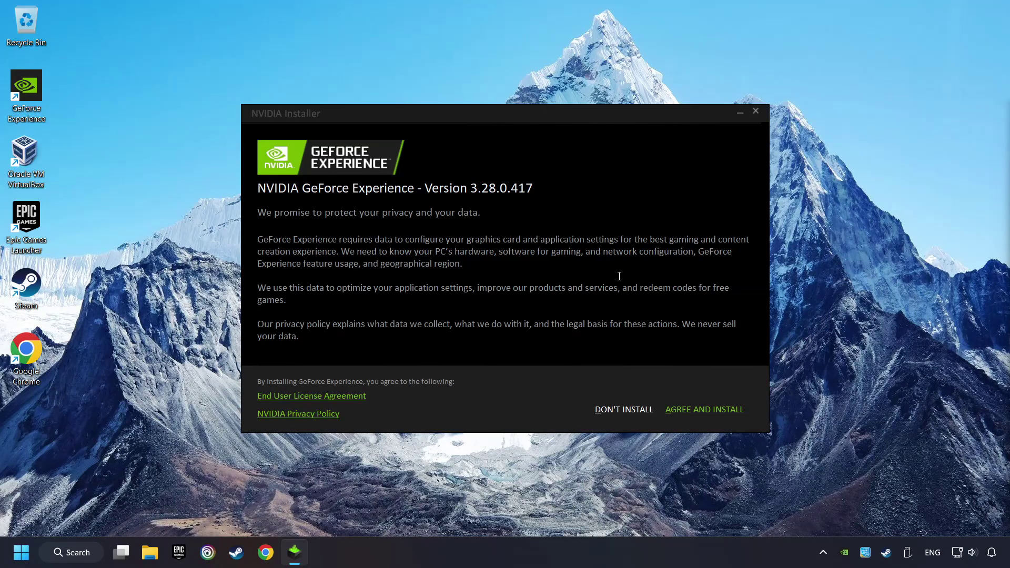
# - Install GeForce Experience, check Drivers for updates confirming 556.12 is latest, and close it
pyautogui.click(720, 414)
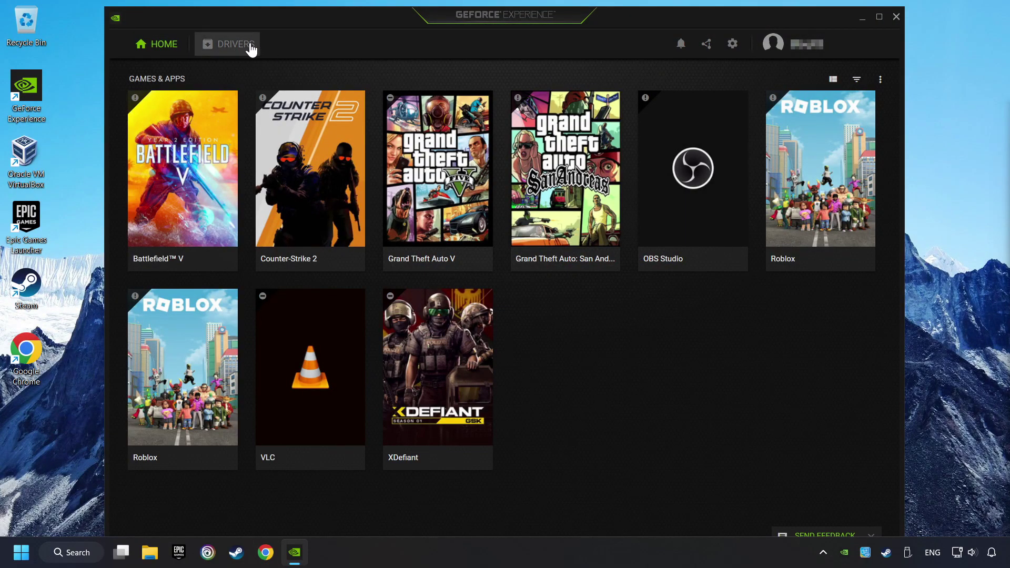
pyautogui.click(232, 52)
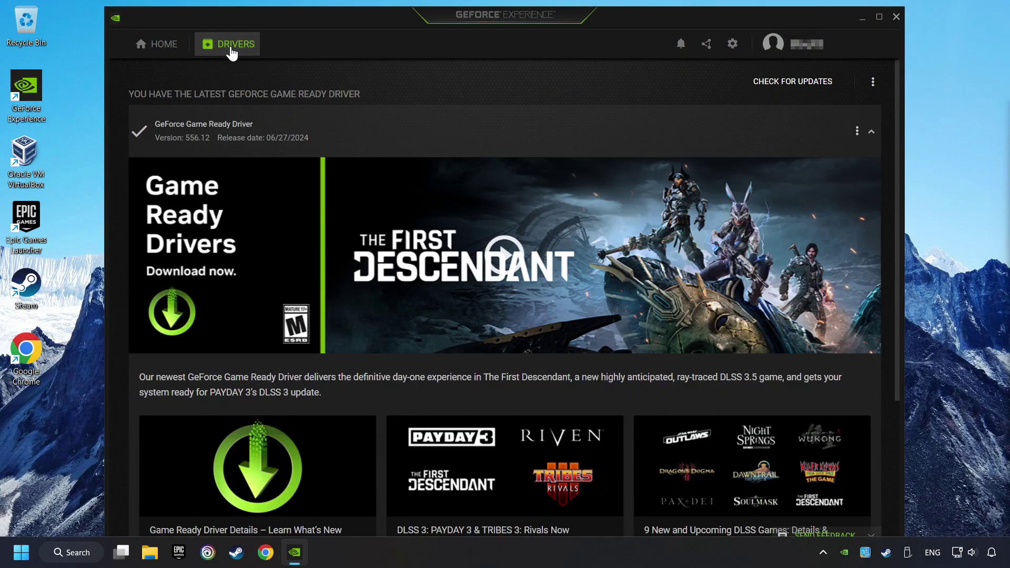
pyautogui.click(788, 87)
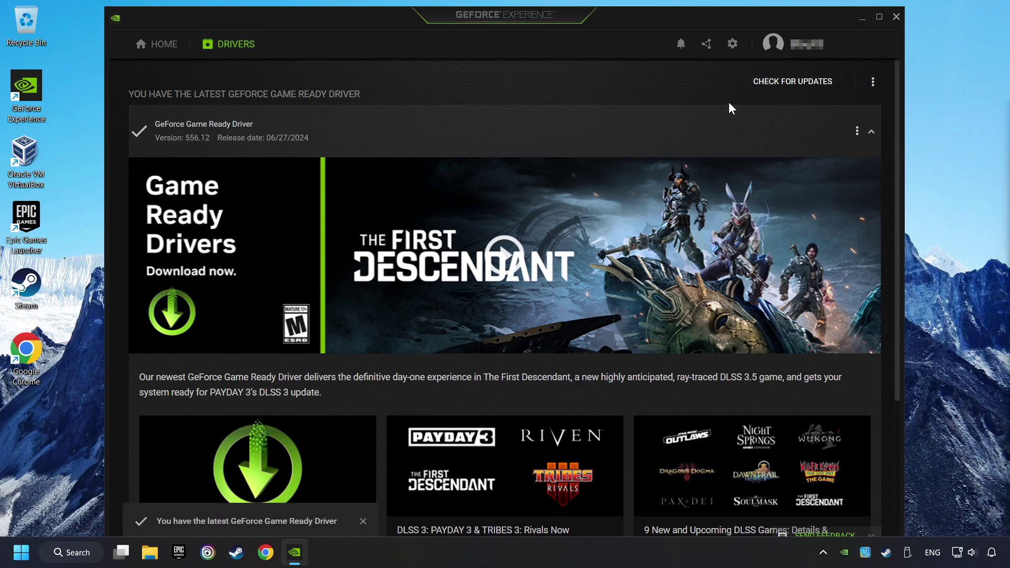
pyautogui.click(897, 17)
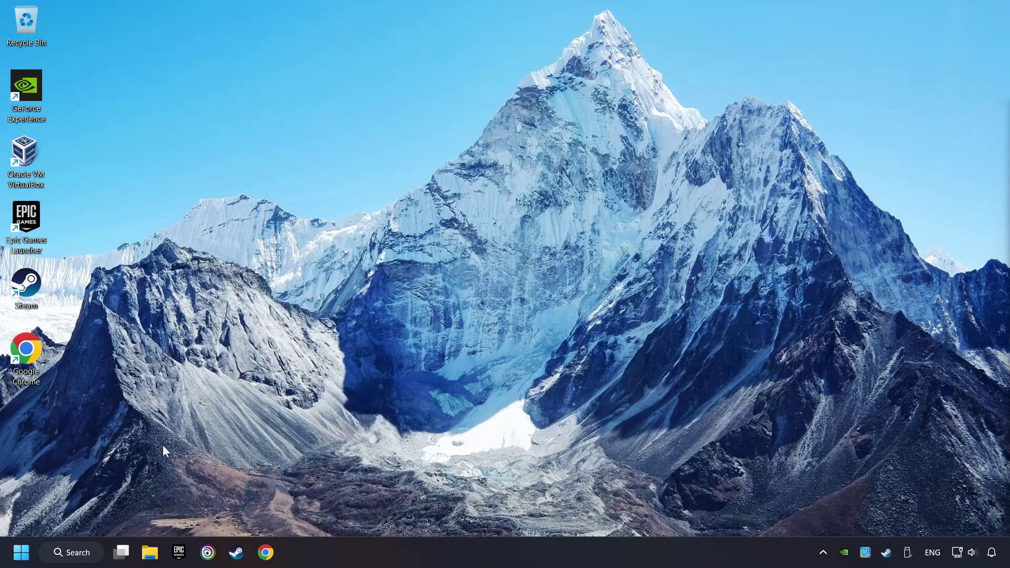
# - Open Graphics settings from search, browse for a program and close the file picker without adding
pyautogui.click(87, 554)
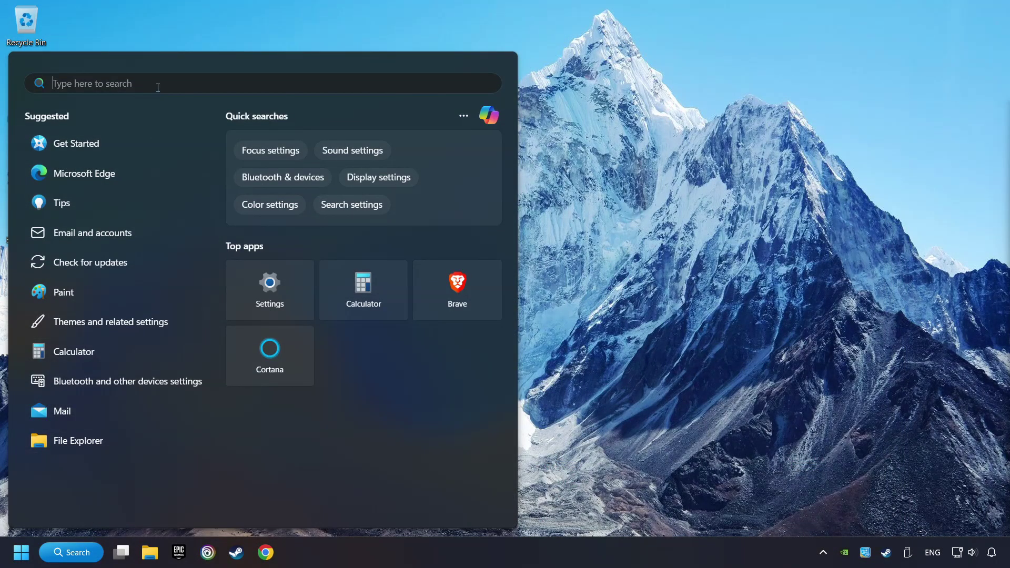
pyautogui.write('graphics settings')
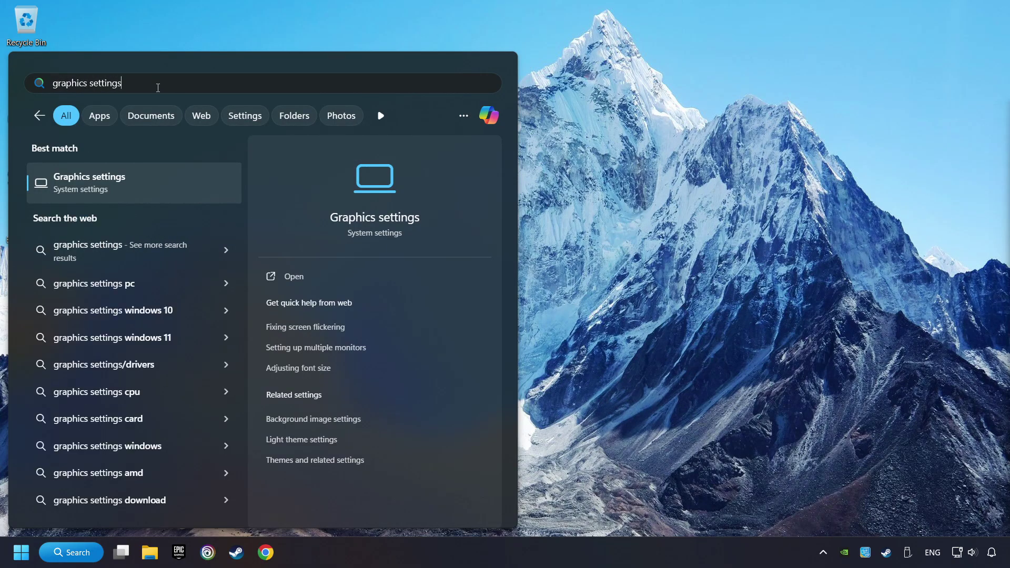
pyautogui.click(199, 192)
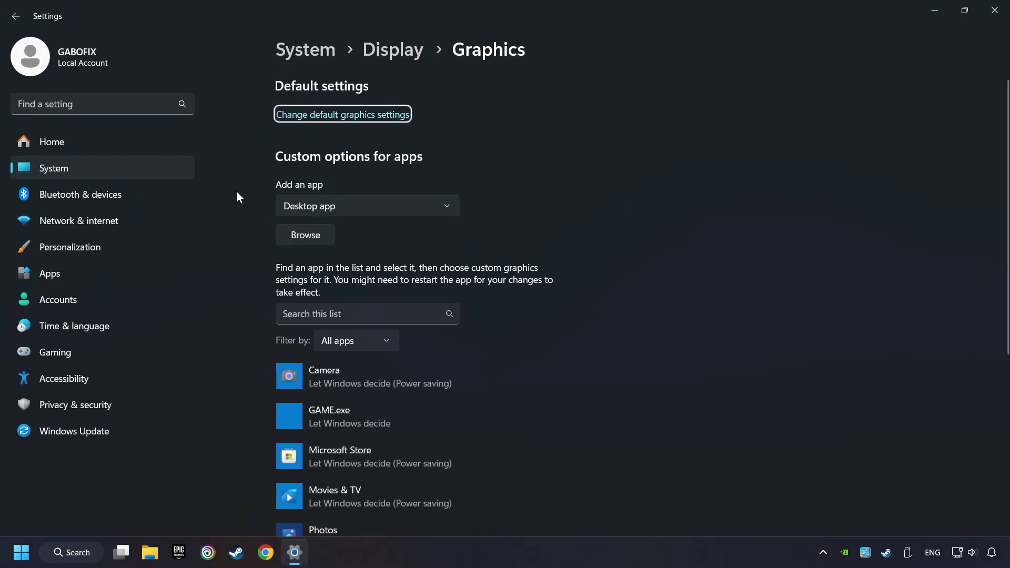
pyautogui.scroll(-2, 238, 192)
pyautogui.scroll(-2, 245, 205)
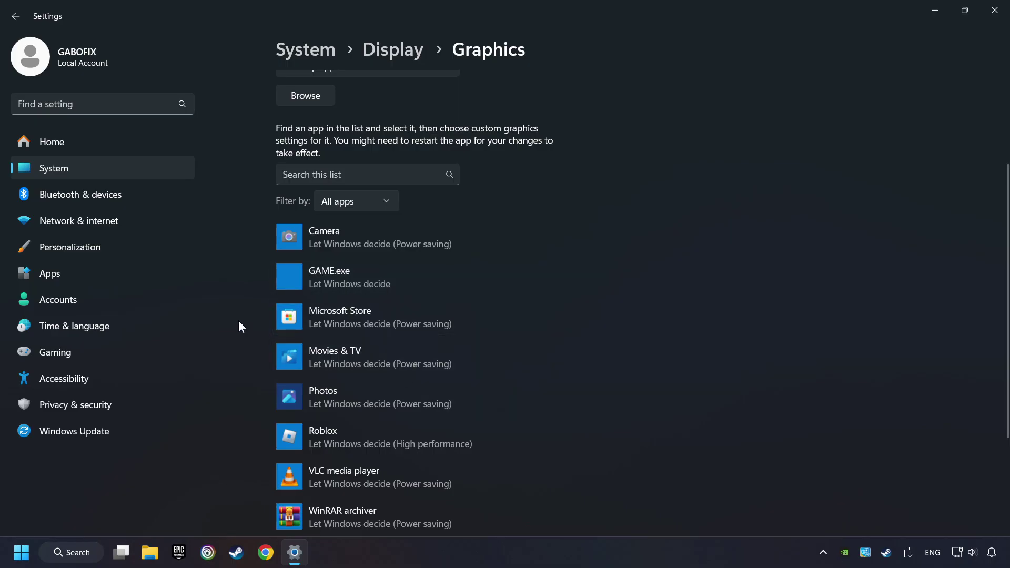
pyautogui.scroll(2, 238, 321)
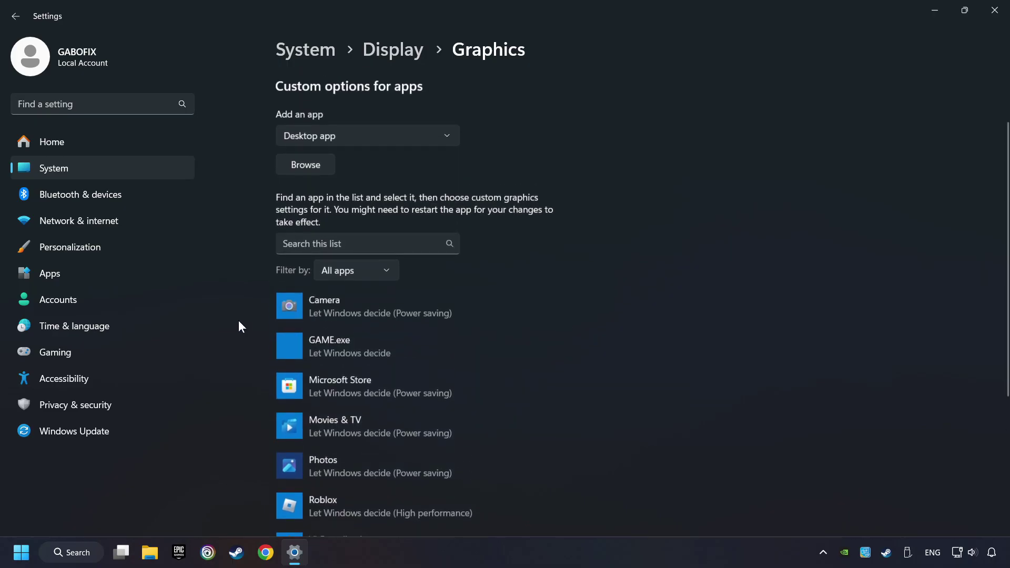
pyautogui.click(315, 168)
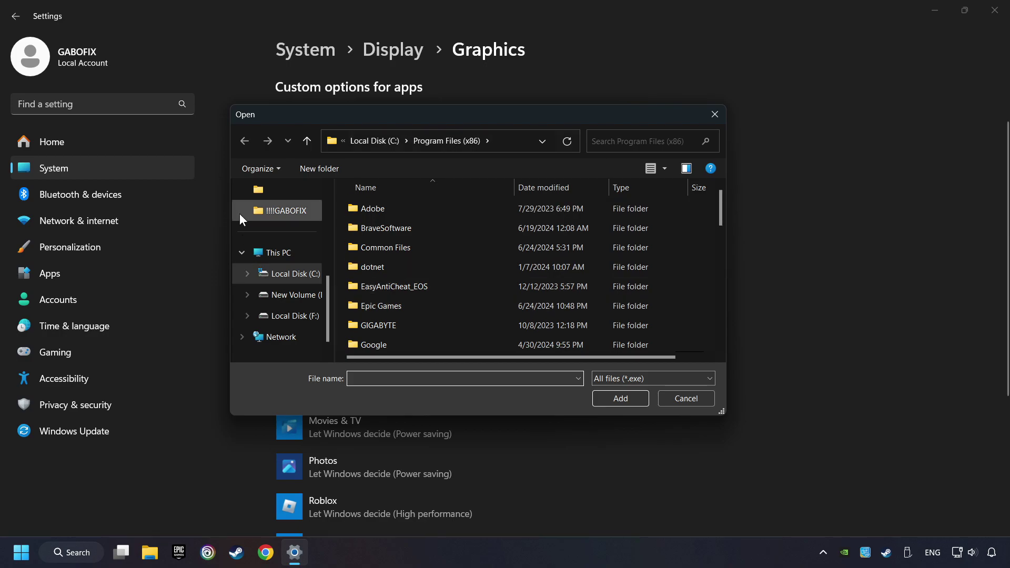
pyautogui.click(716, 114)
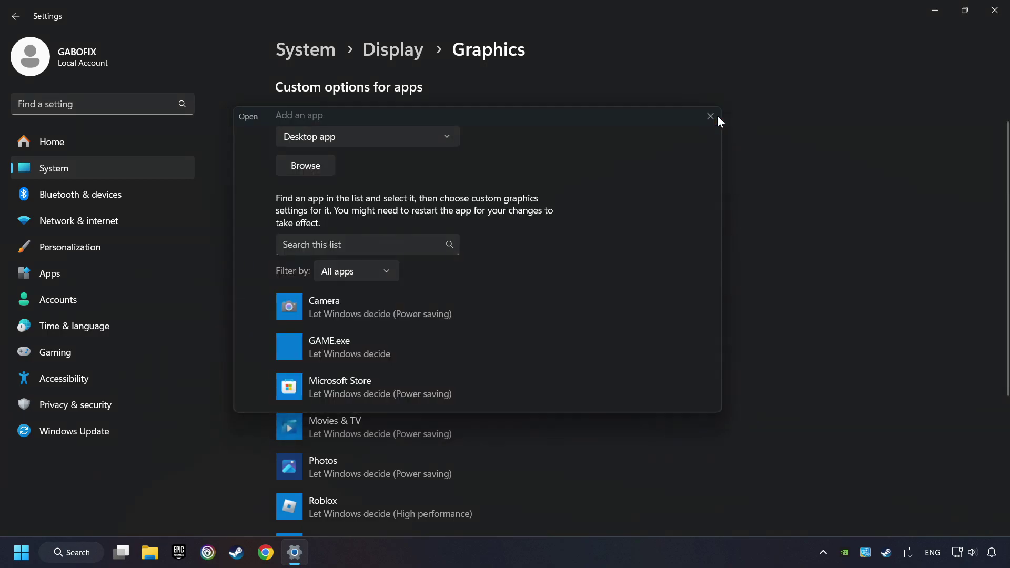
pyautogui.scroll(-2, 353, 340)
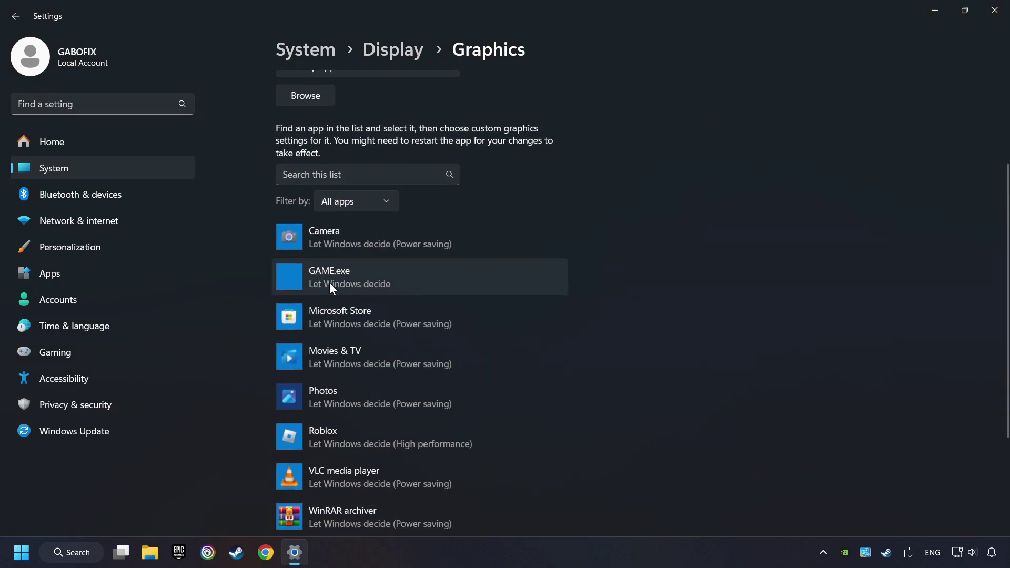
# - Set GAME.exe's graphics preference to High performance, save it, and close Settings
pyautogui.click(361, 276)
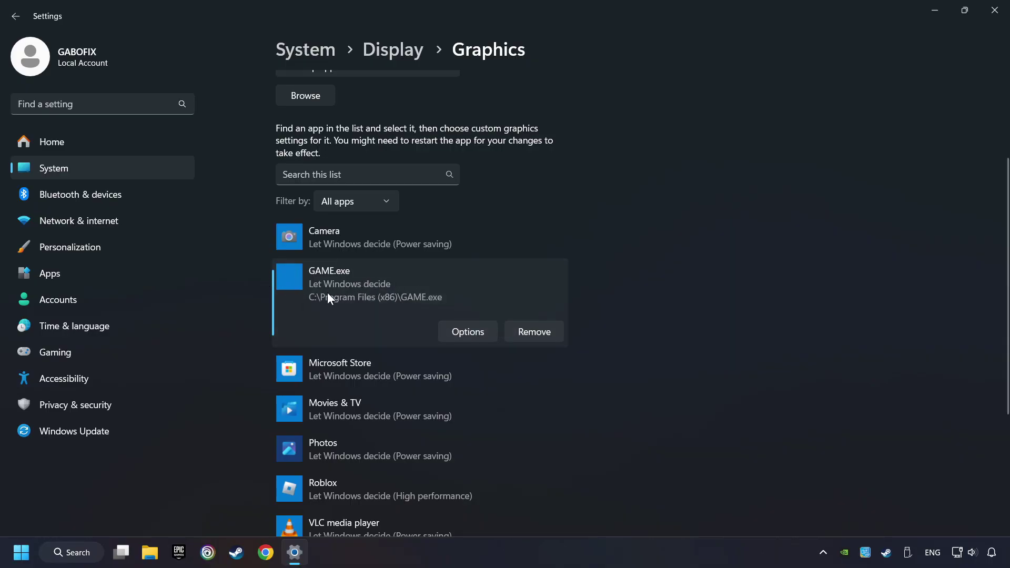
pyautogui.click(475, 332)
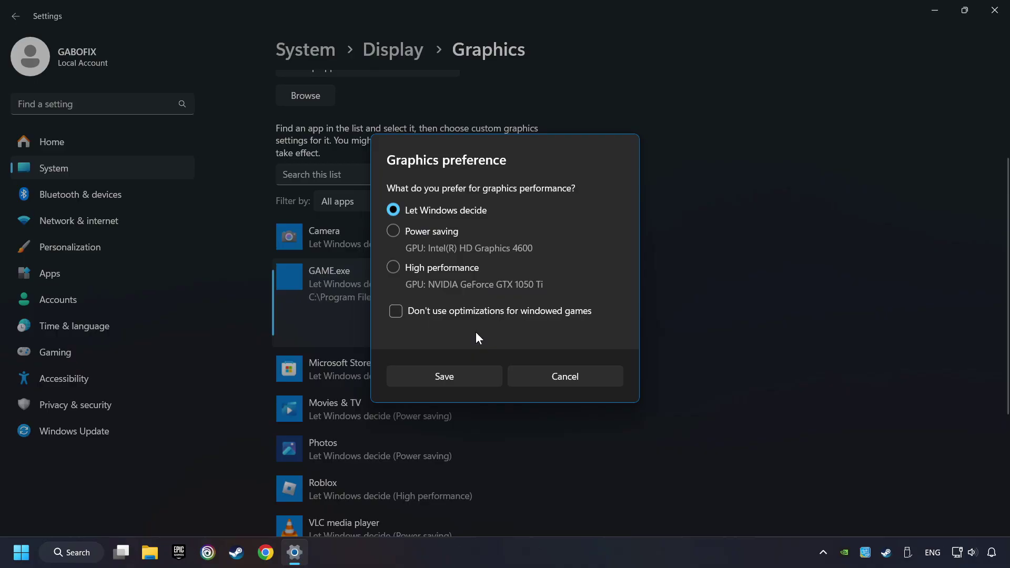
pyautogui.click(394, 269)
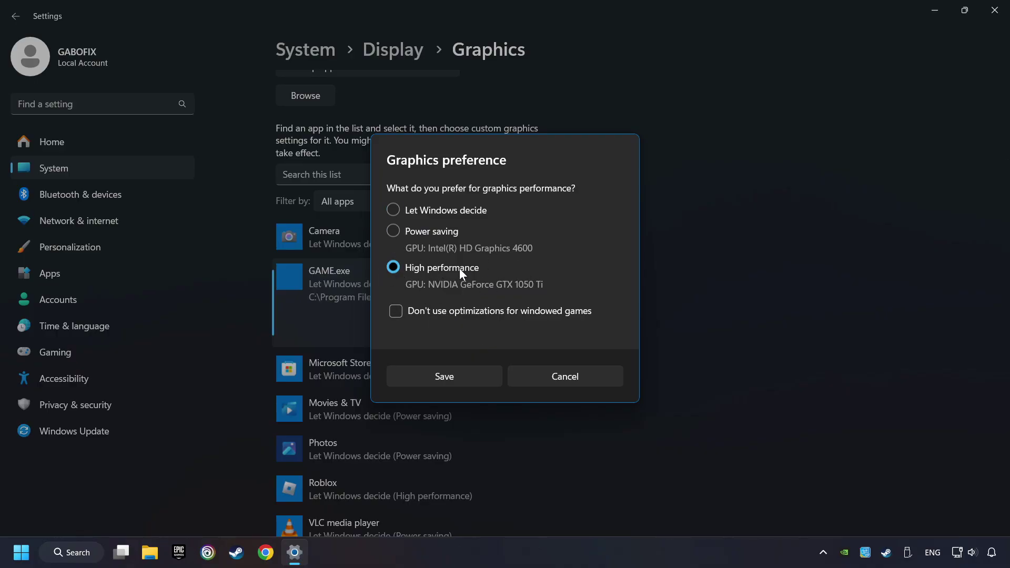
pyautogui.click(461, 371)
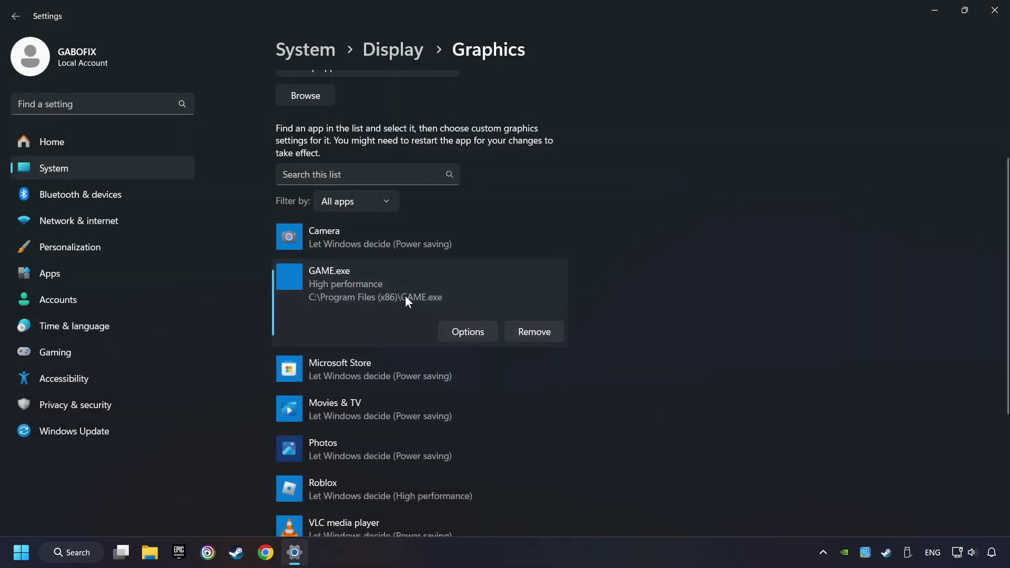
pyautogui.click(997, 11)
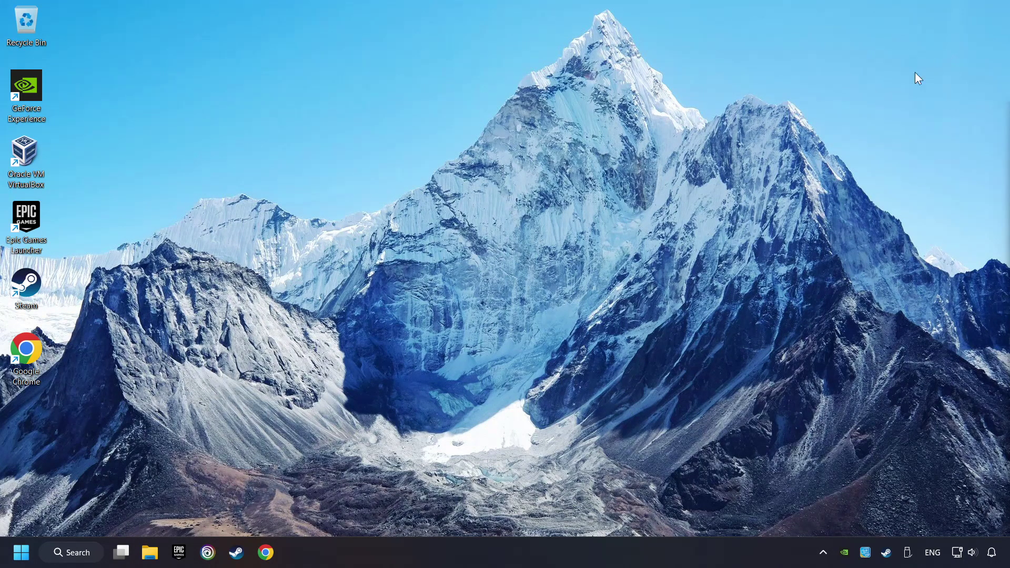
# - Bring up the Steam library and open the action menu for GAME
pyautogui.click(236, 552)
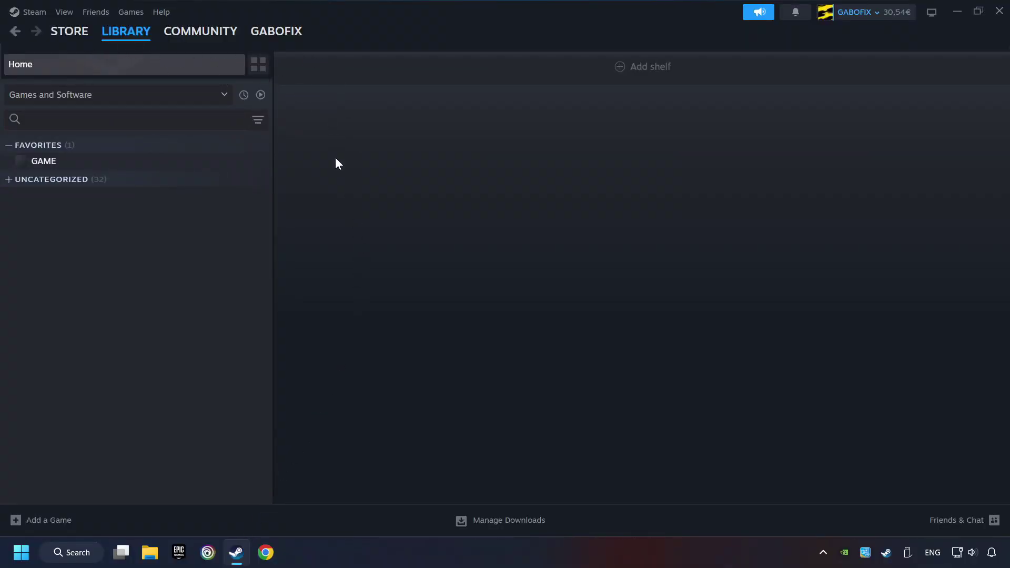
pyautogui.rightClick(222, 168)
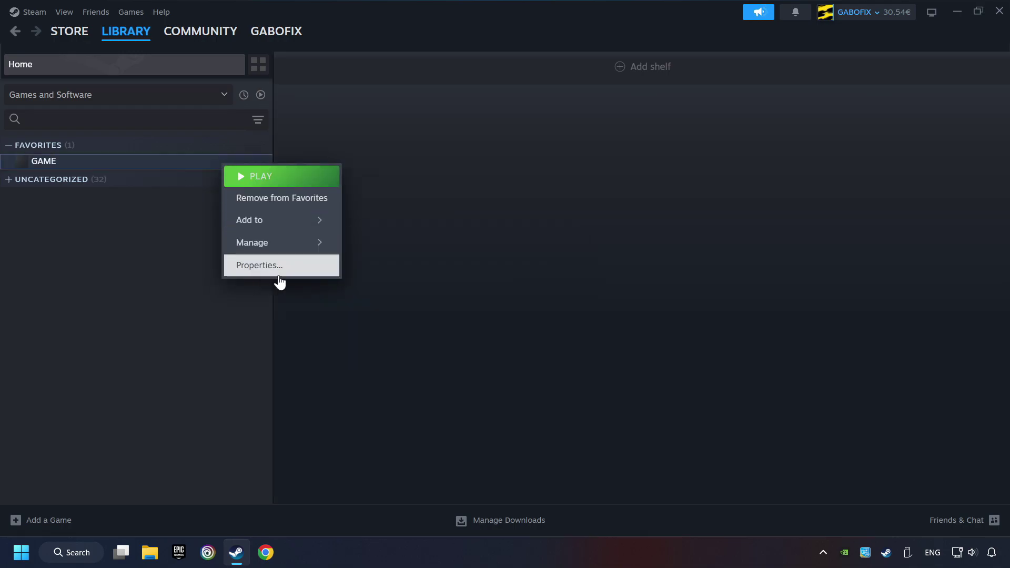
# - In GAME's Properties under Installed Files, verify the integrity of the game files
pyautogui.click(310, 267)
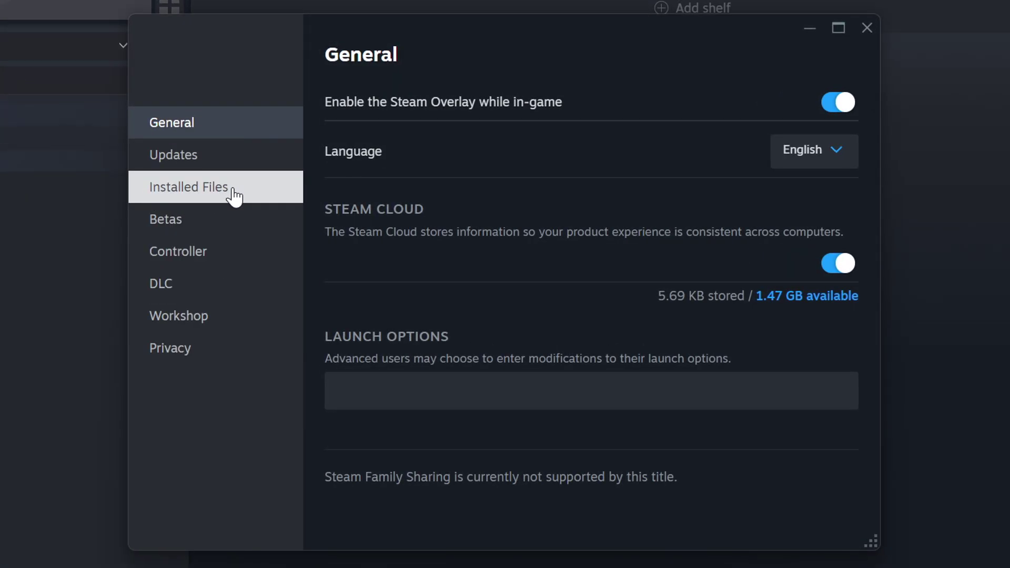
pyautogui.click(234, 196)
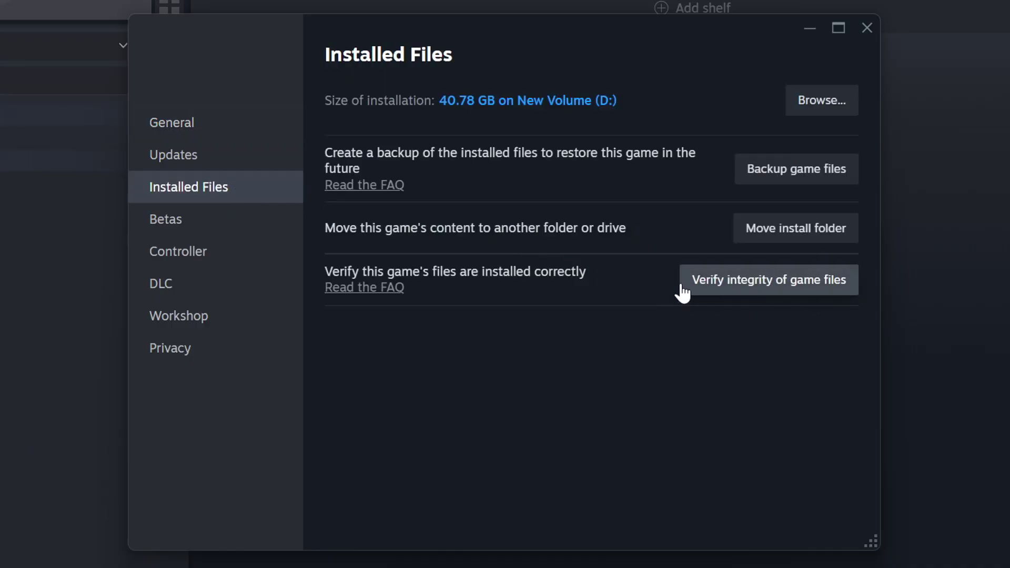
pyautogui.click(782, 289)
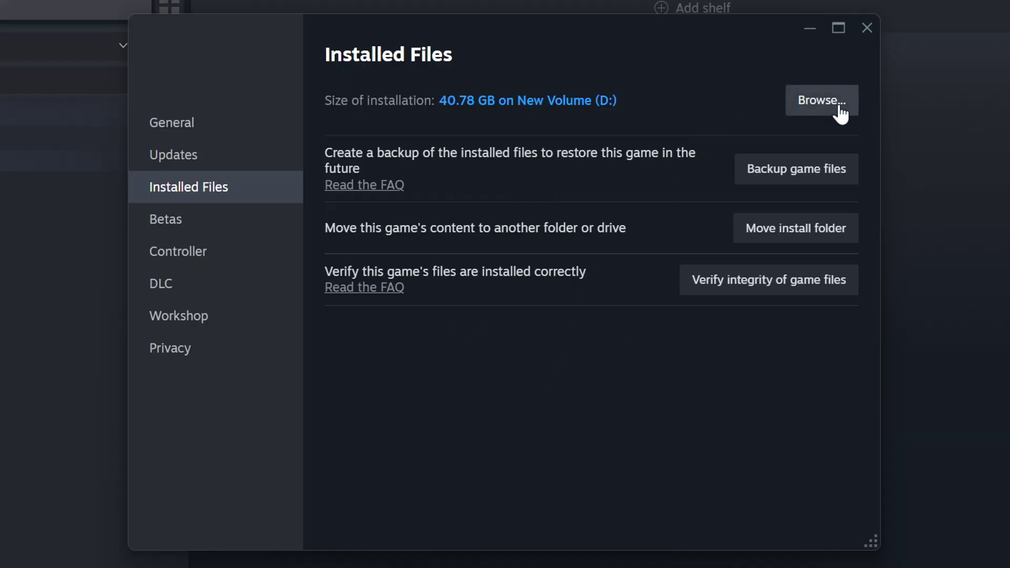
# - Browse to GAME's install folder and open the GAME file's Properties
pyautogui.click(822, 101)
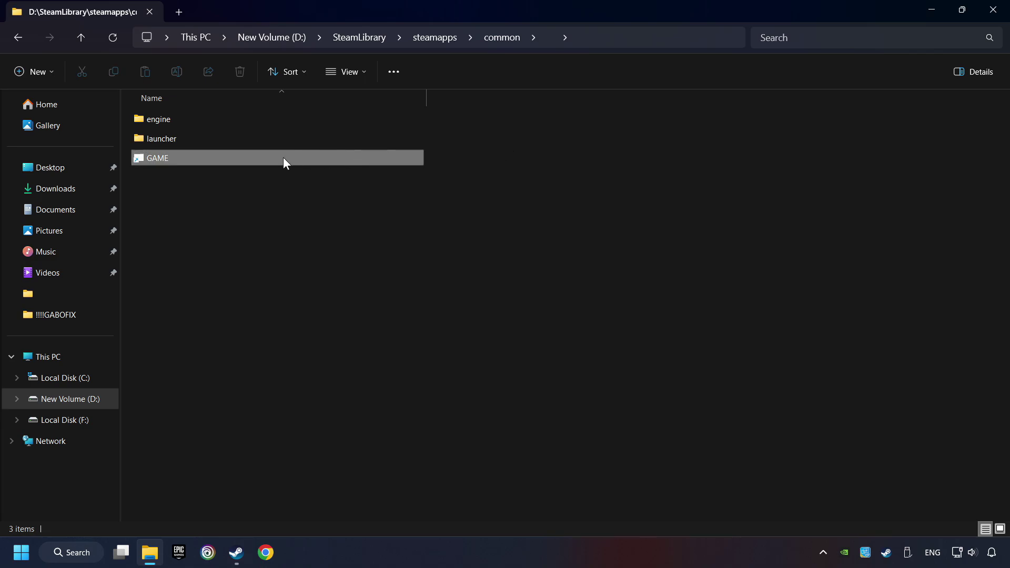
pyautogui.rightClick(322, 158)
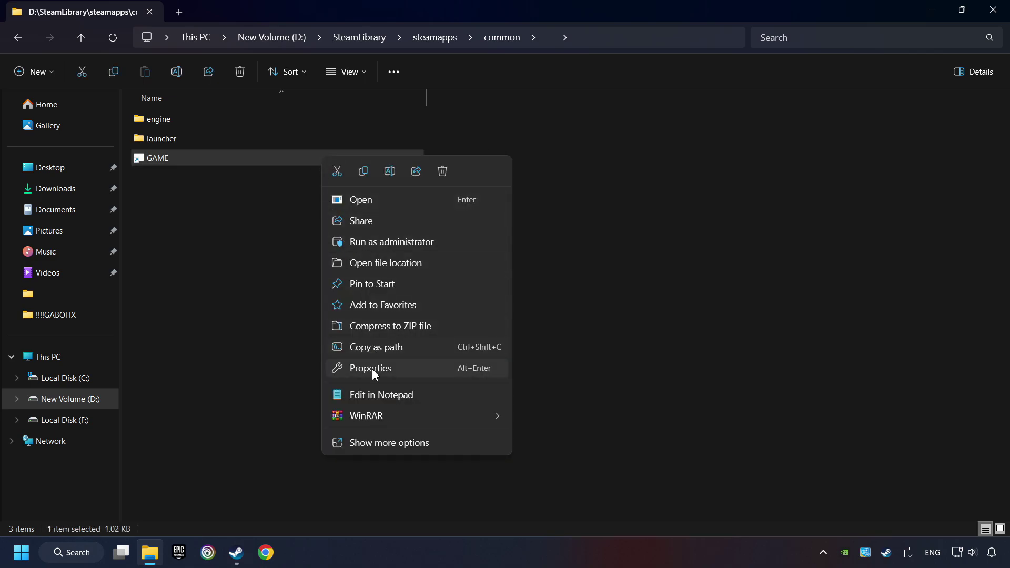
pyautogui.click(341, 369)
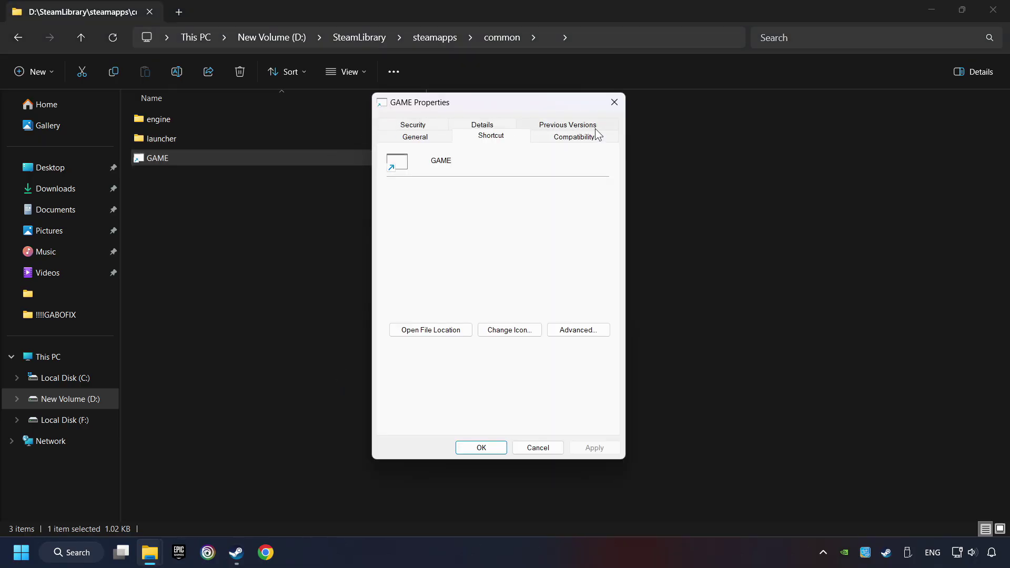
# - On Compatibility, enable Windows 8 mode, disable fullscreen optimizations, run as administrator, and apply
pyautogui.click(597, 140)
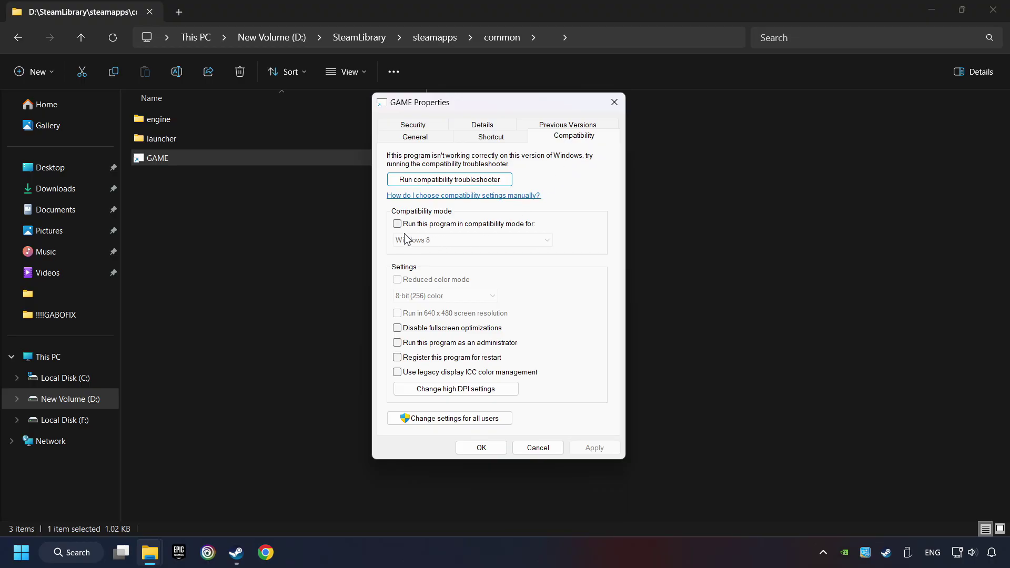
pyautogui.click(477, 227)
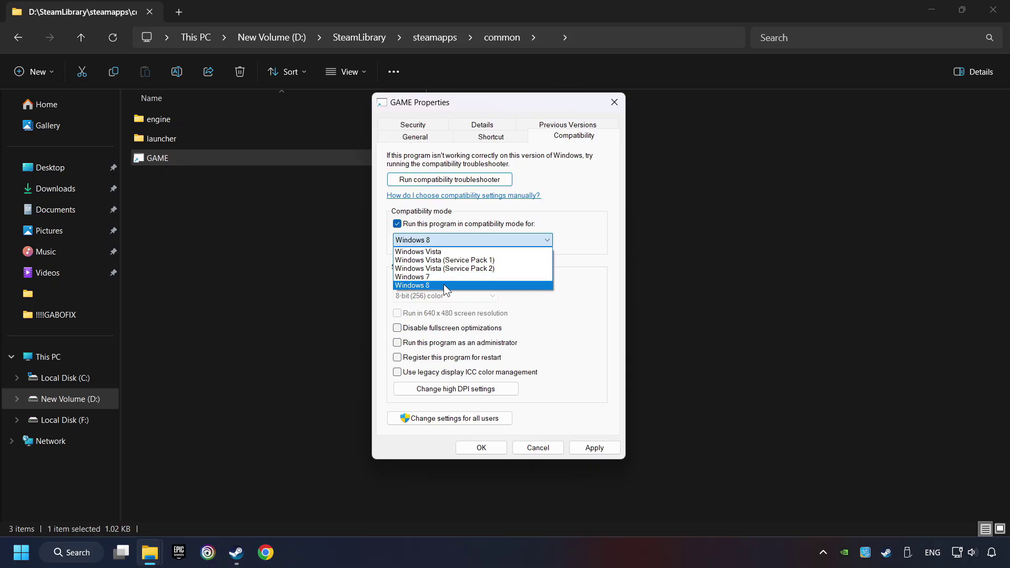
pyautogui.click(447, 285)
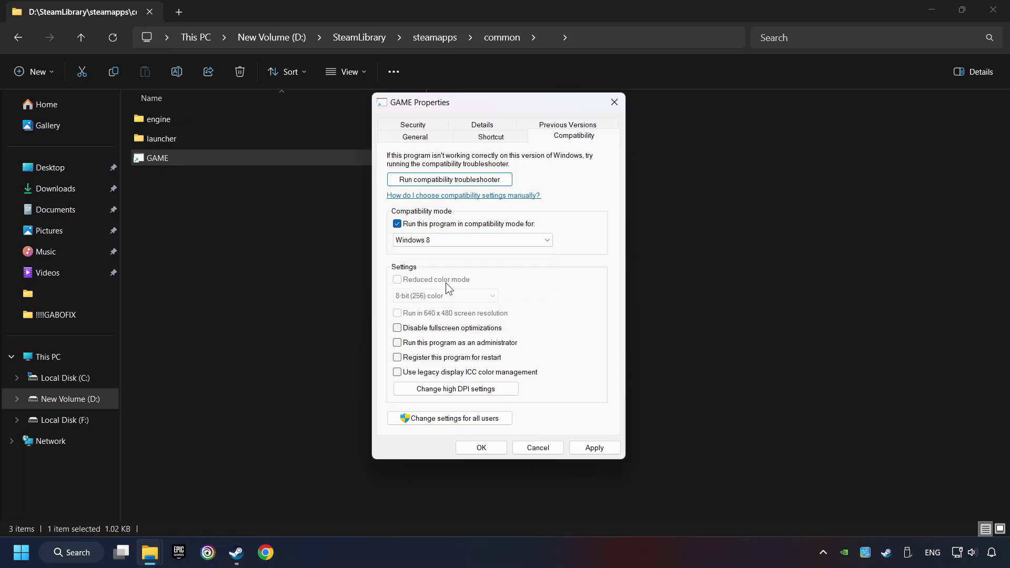
pyautogui.click(397, 328)
pyautogui.click(398, 343)
pyautogui.click(594, 450)
pyautogui.click(483, 450)
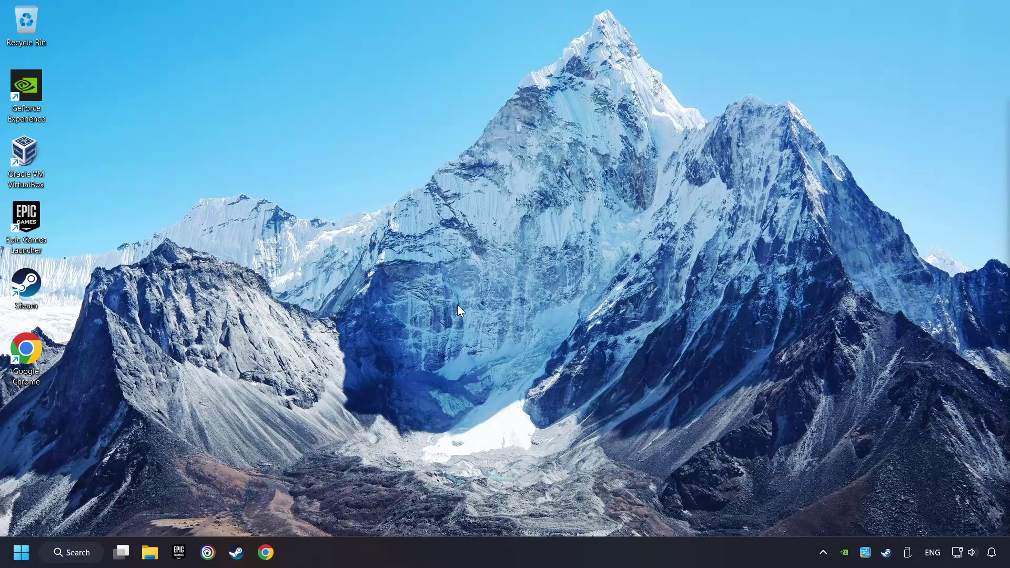
# - In Chrome, paste and load the DirectX End-User Runtime download page address
pyautogui.click(265, 553)
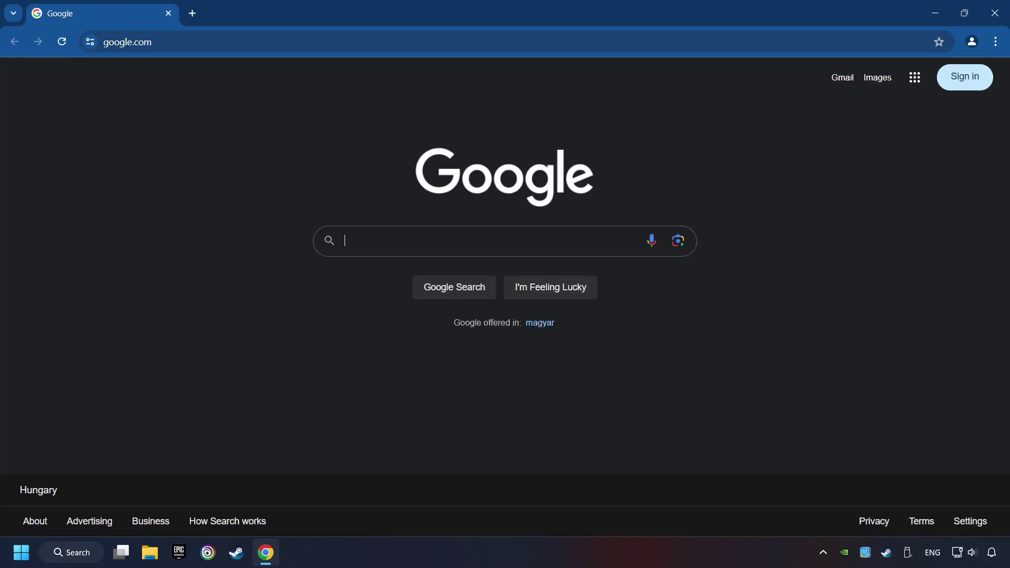
pyautogui.click(194, 40)
pyautogui.write('https://www.microsoft.com/en-US/download/details.aspx?id=35')
pyautogui.press('Return')
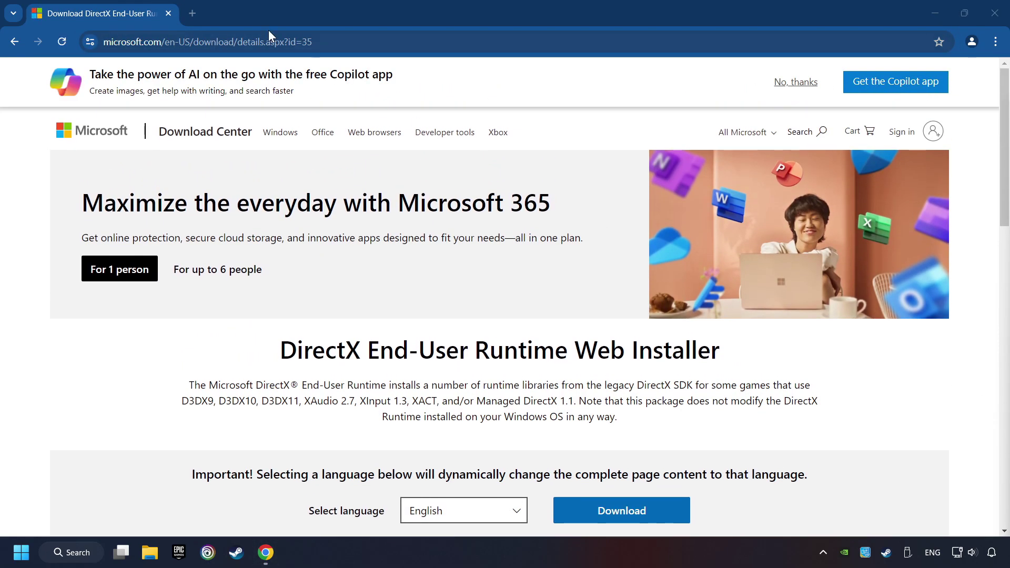
# - Load the Visual C++ Redistributable downloads page in a new tab and return to the DirectX tab
pyautogui.click(189, 14)
pyautogui.write('https://learn.microsoft.com/en-us/cpp/windows/latest-supported-vc-redist?view=msvc-160')
pyautogui.press('Return')
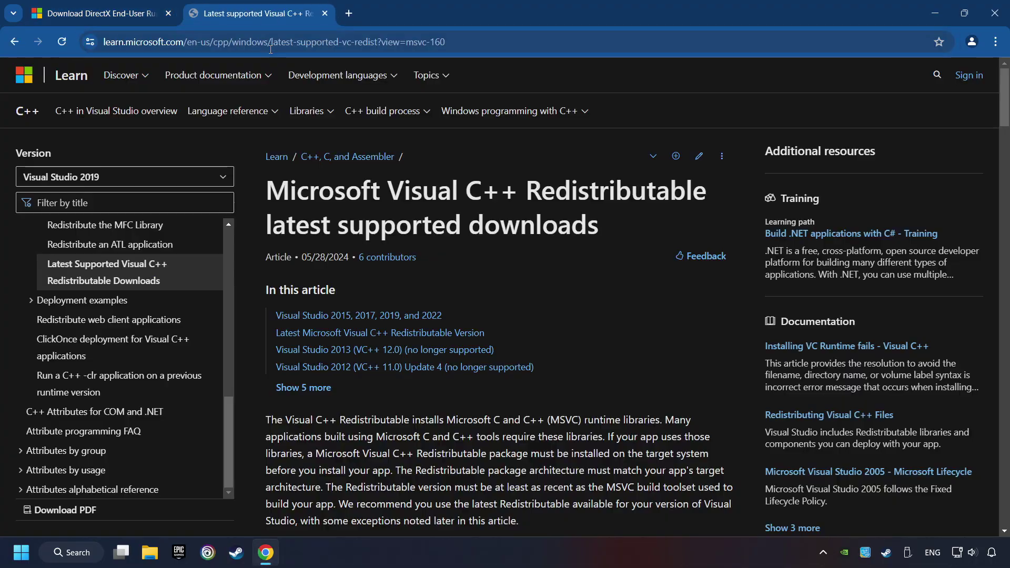
pyautogui.click(122, 13)
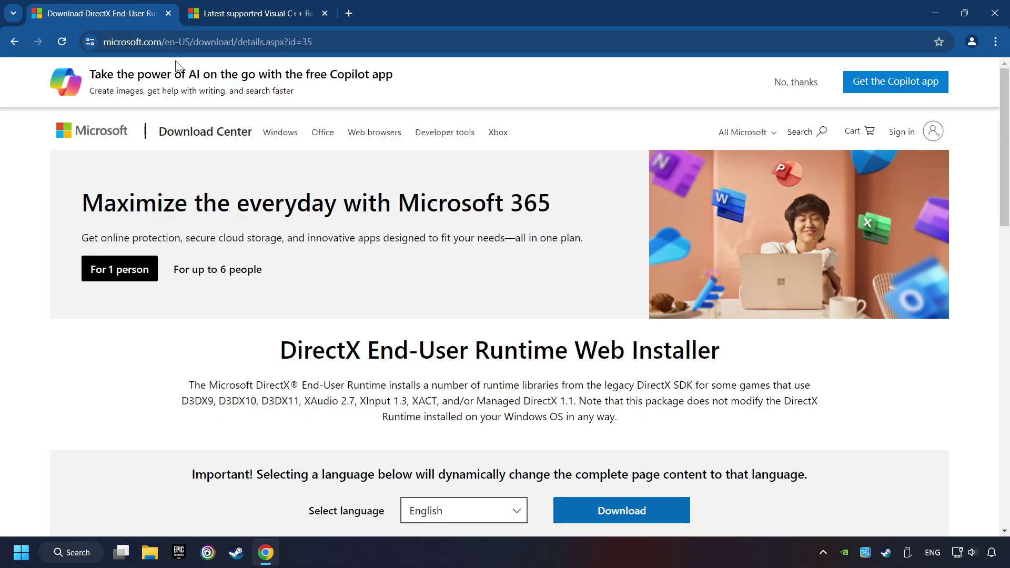
pyautogui.scroll(-1, 271, 239)
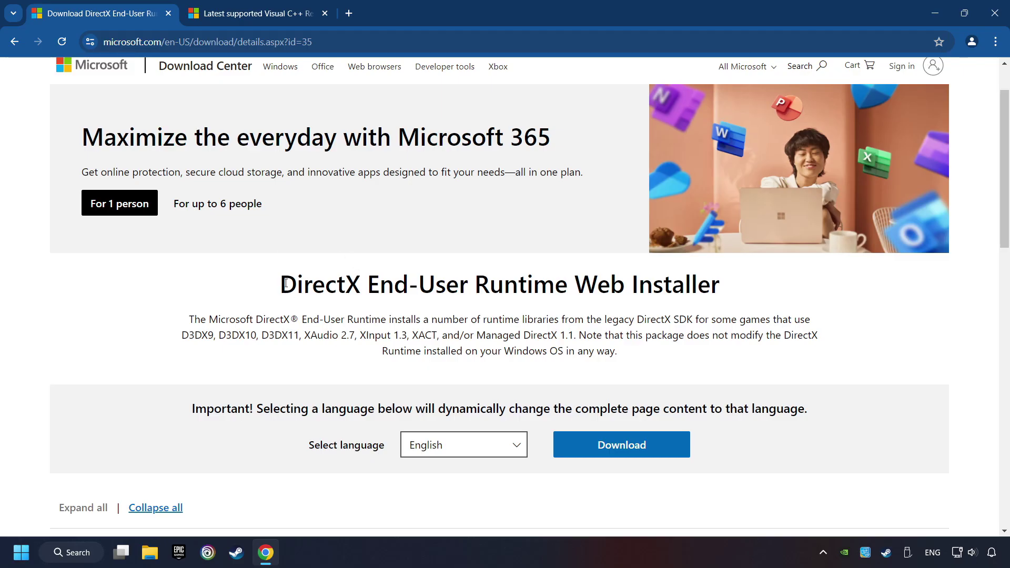
pyautogui.scroll(-1, 281, 282)
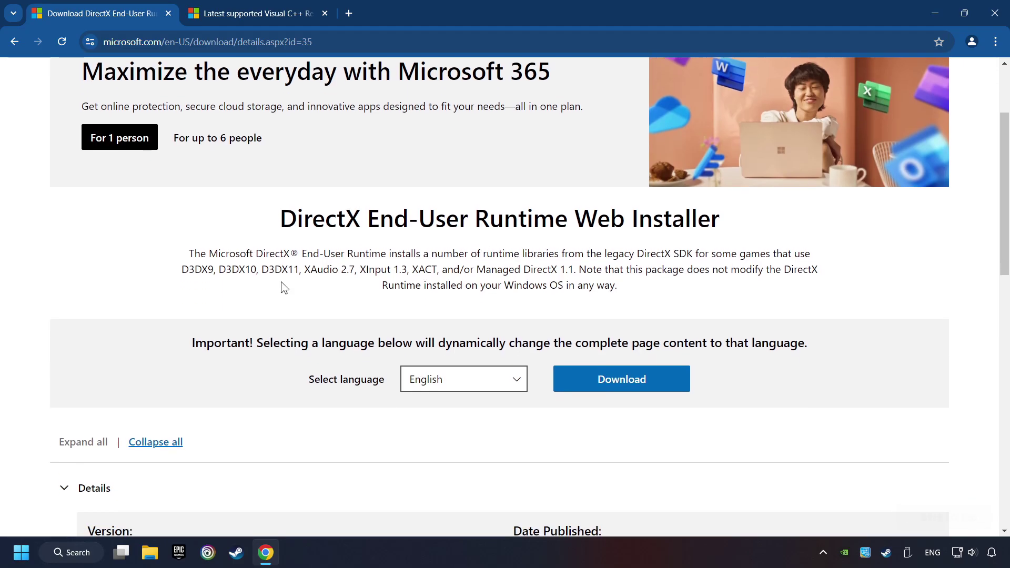
# - Download the DirectX End-User Runtime and launch dxwebsetup.exe
pyautogui.click(628, 383)
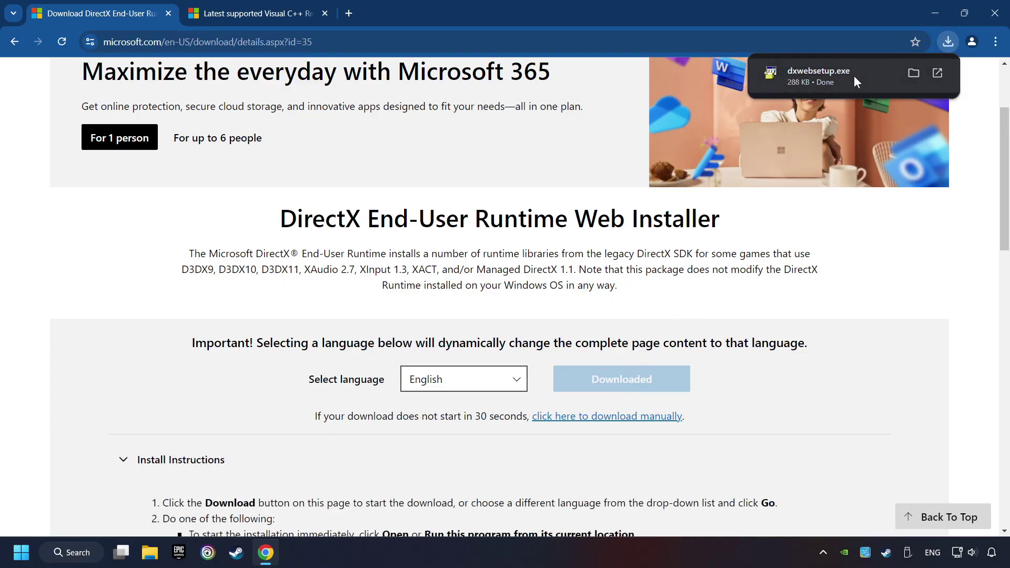
pyautogui.click(862, 75)
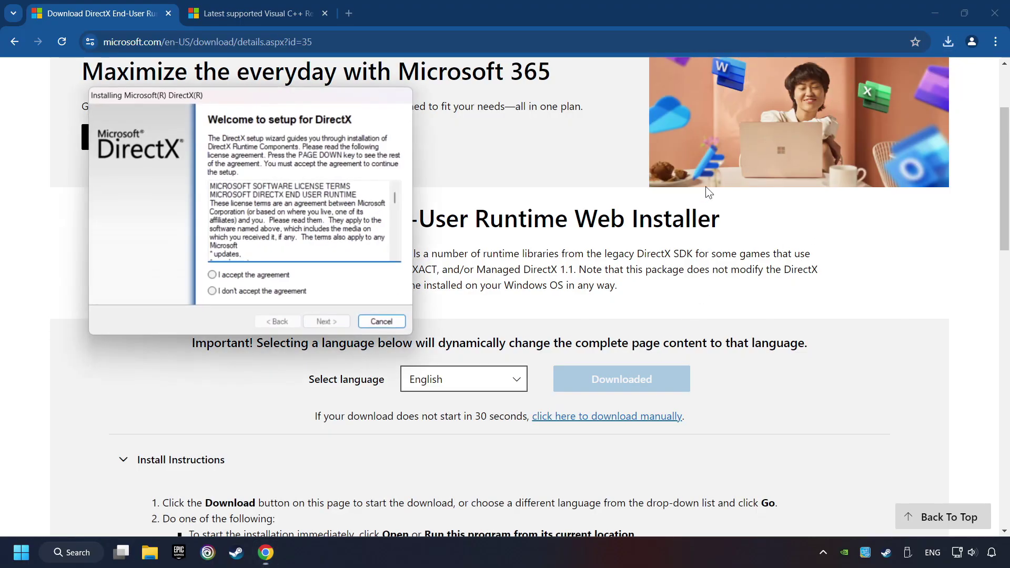
pyautogui.moveTo(335, 97); pyautogui.dragTo(584, 170)
pyautogui.scroll(-3, 632, 323)
pyautogui.scroll(3, 568, 332)
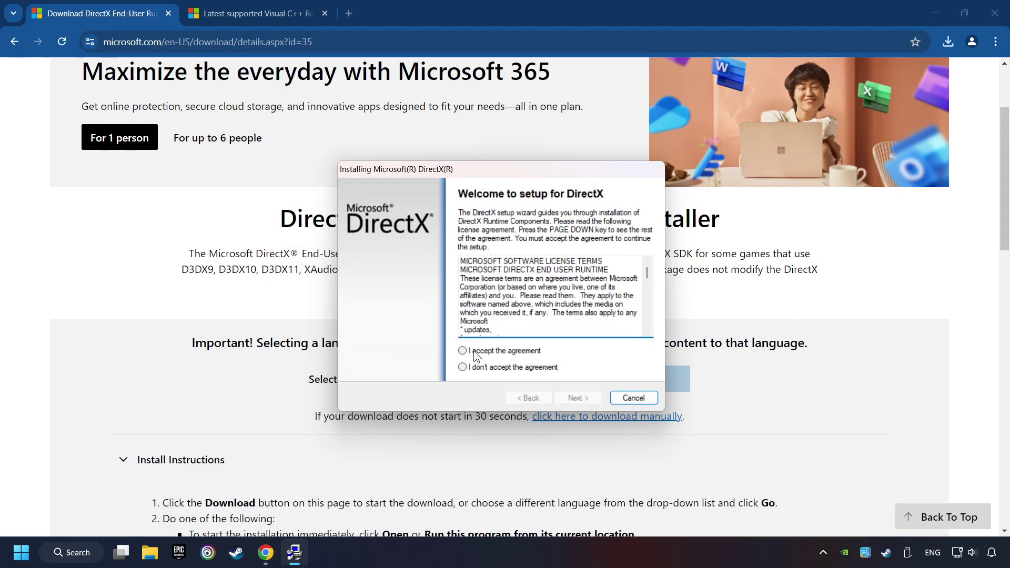
# - Accept the license, decline the Bing Bar, and finish DirectX setup reporting a newer version installed
pyautogui.click(523, 353)
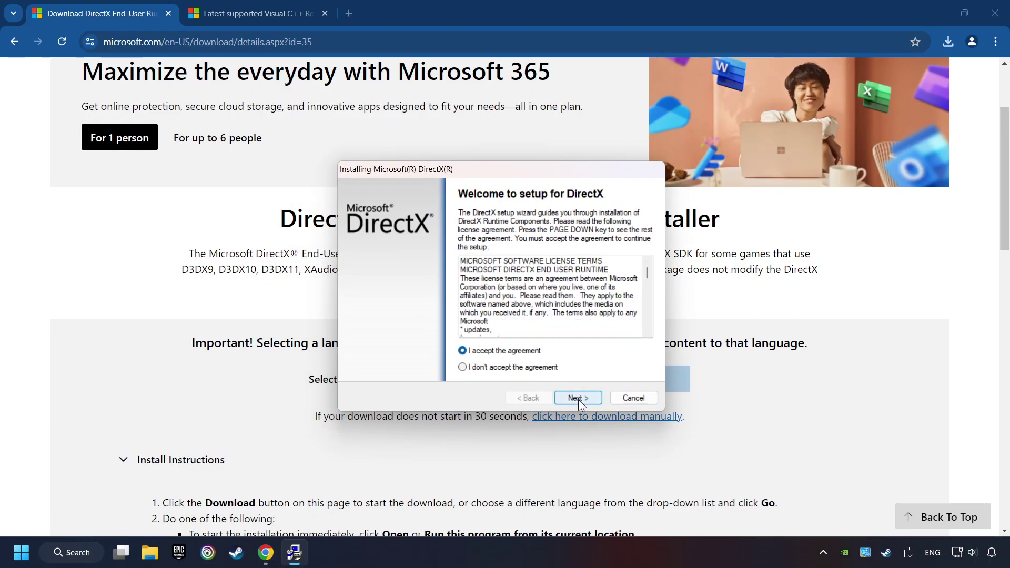
pyautogui.click(578, 399)
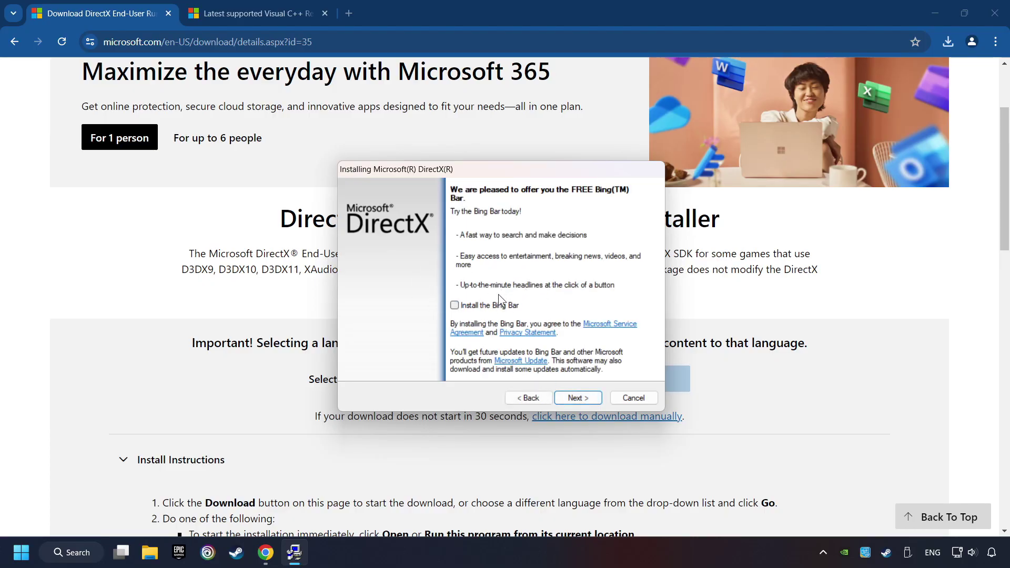
pyautogui.click(582, 399)
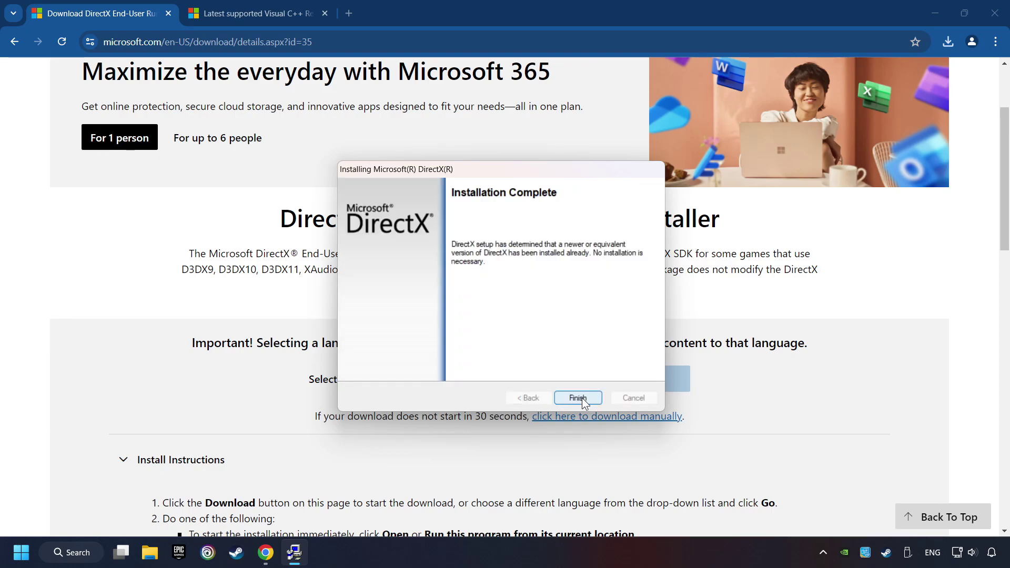
pyautogui.click(585, 397)
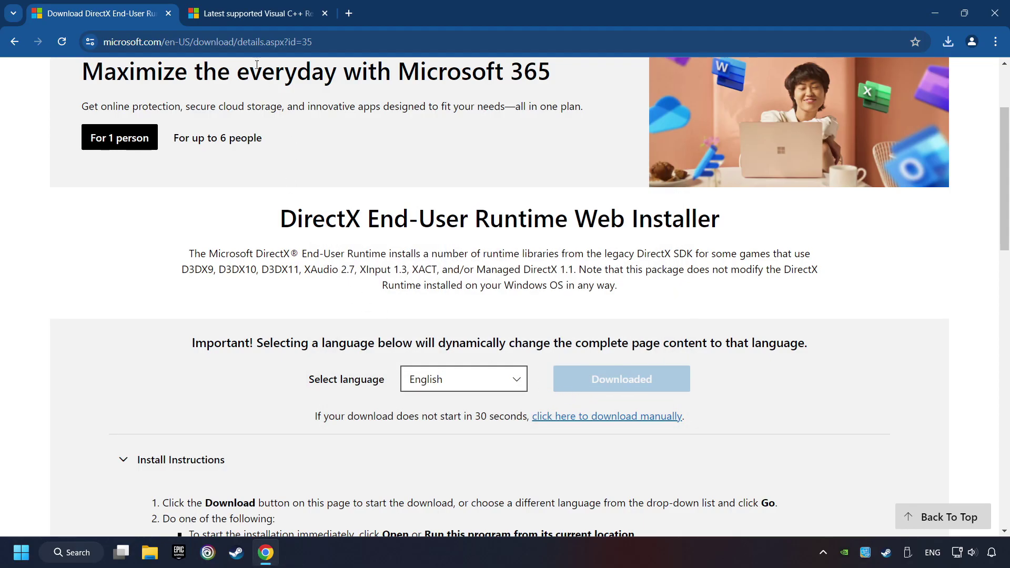
# - Download the ARM64 and x86 Visual C++ redistributables and launch an installer from downloads
pyautogui.click(237, 13)
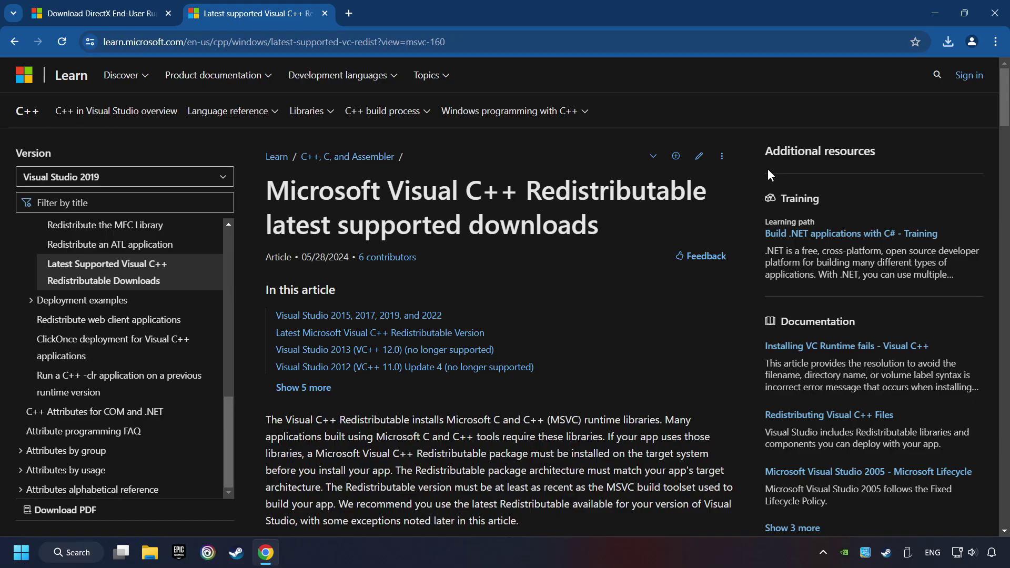
pyautogui.scroll(-5, 987, 109)
pyautogui.scroll(-5, 942, 150)
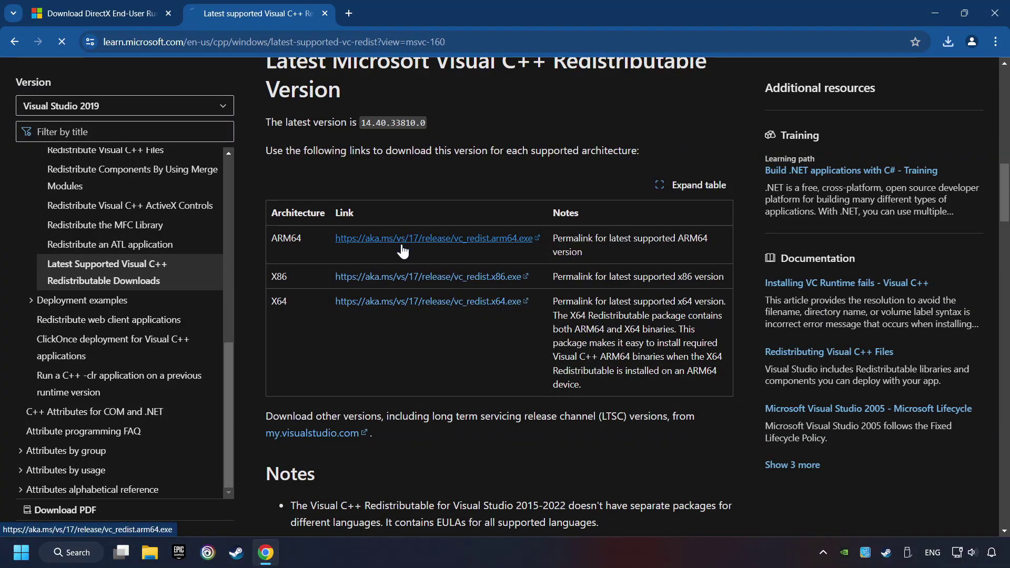
pyautogui.click(405, 278)
pyautogui.click(409, 301)
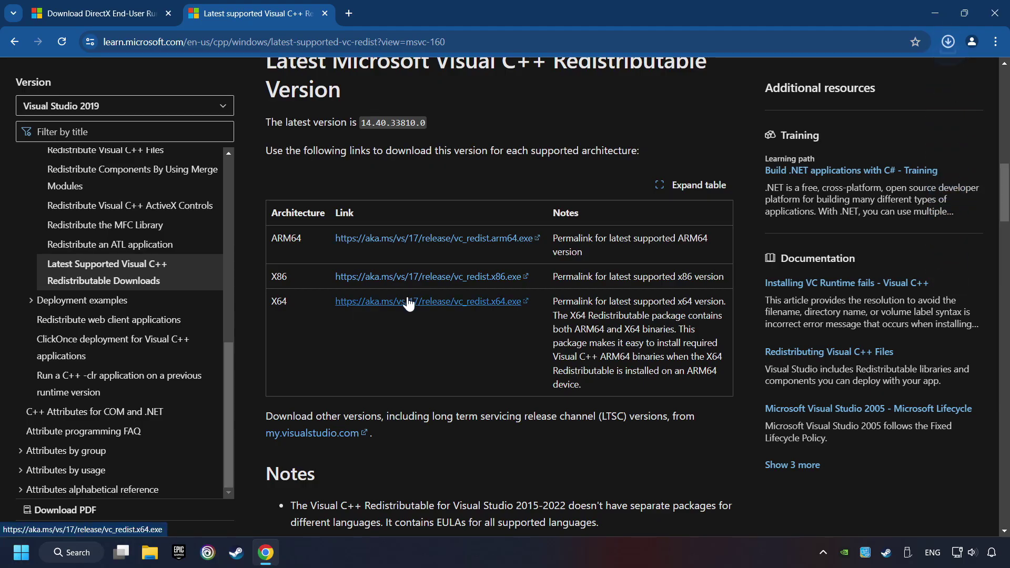
pyautogui.click(948, 46)
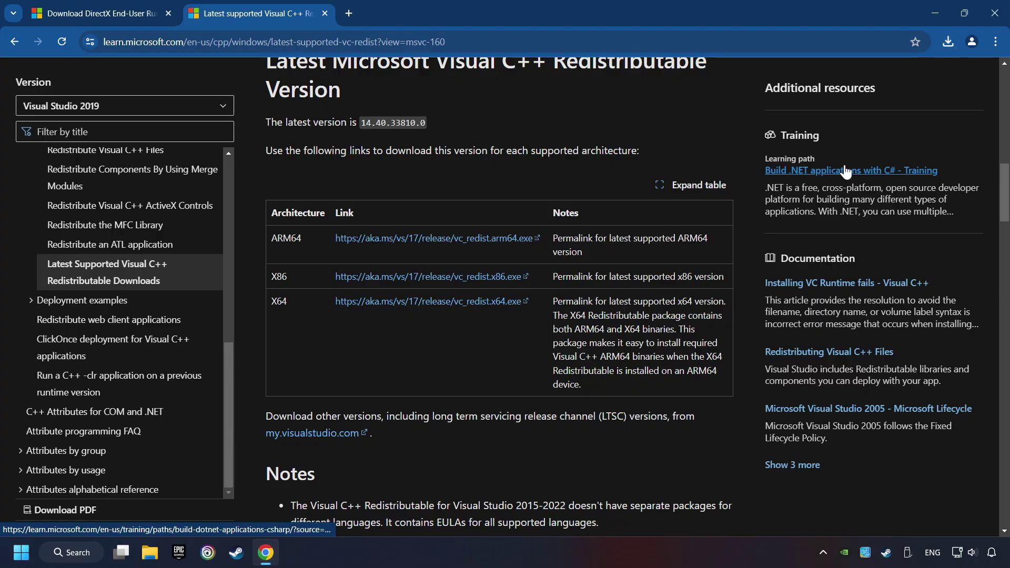
pyautogui.scroll(-5, 642, 277)
pyautogui.scroll(-5, 642, 277)
# - Attempt the Arm64 install, dismiss its failure, and run VC_redist.x86.exe
pyautogui.click(368, 330)
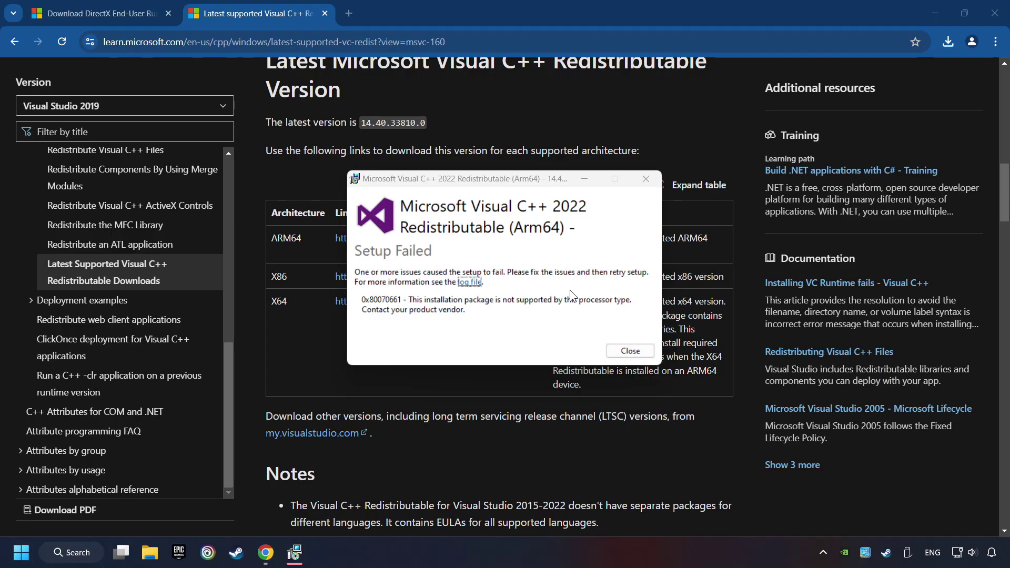
pyautogui.click(630, 350)
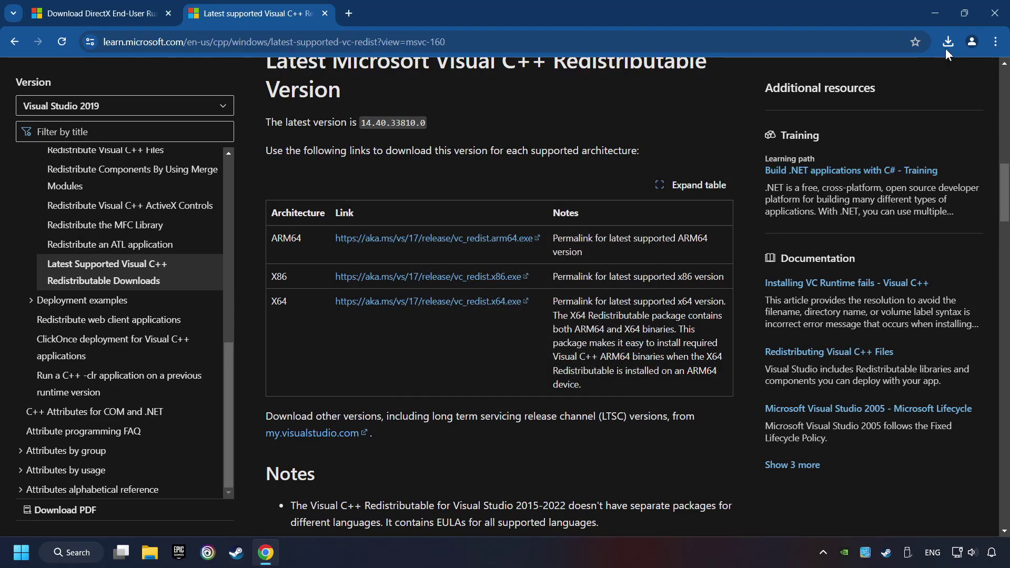
pyautogui.click(948, 42)
pyautogui.click(844, 133)
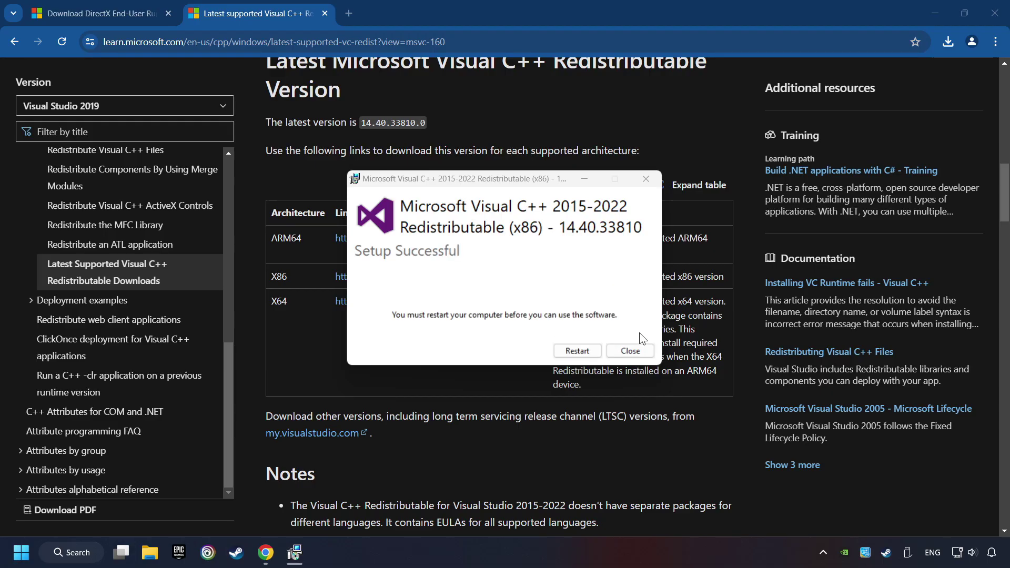
# - Close the successful x86 setup and run the x64 Visual C++ 2015-2022 installer
pyautogui.click(631, 351)
pyautogui.click(947, 41)
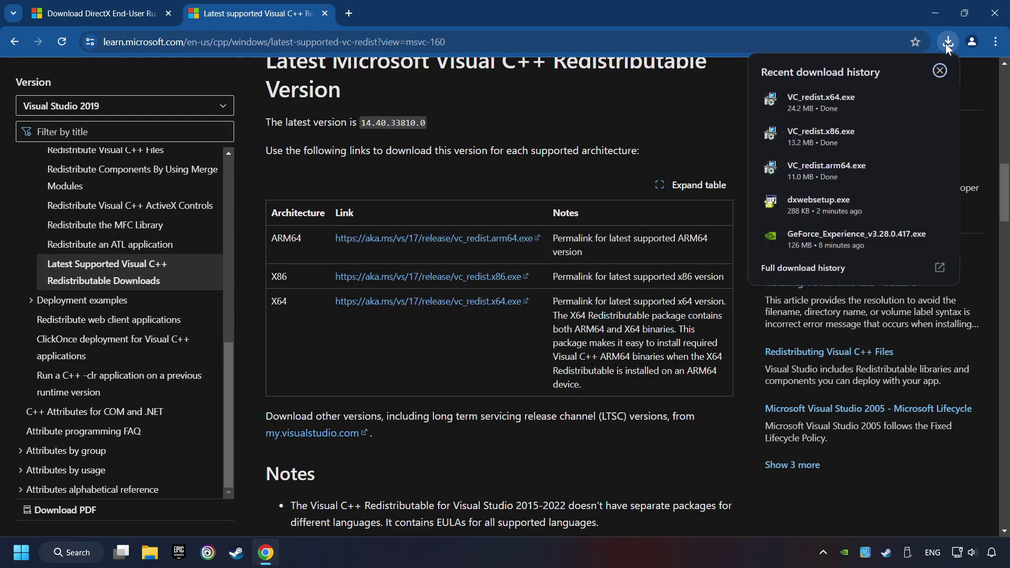
pyautogui.click(863, 96)
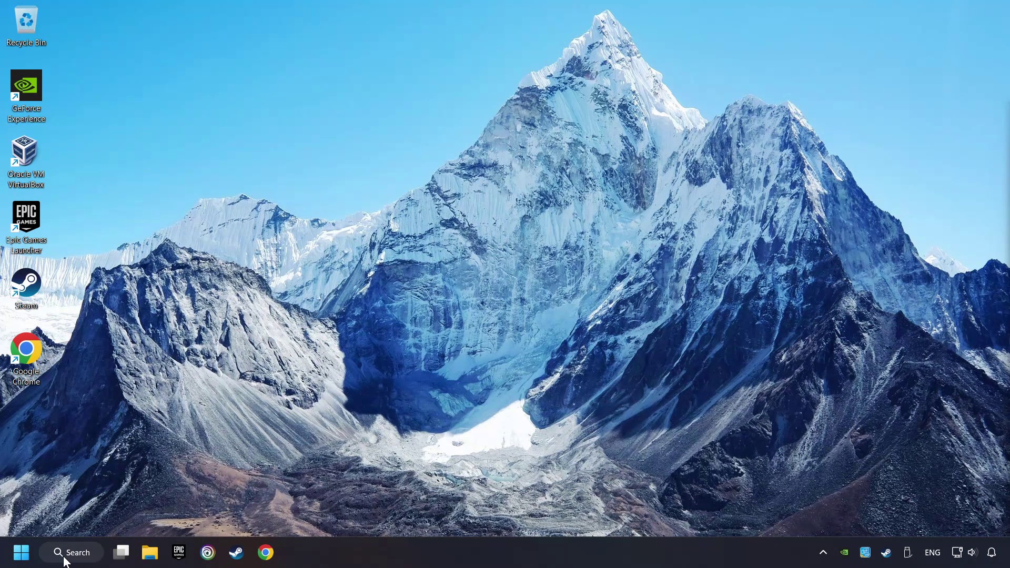
# - Recheck Windows Update, confirm the system is up to date, and close Settings
pyautogui.click(82, 555)
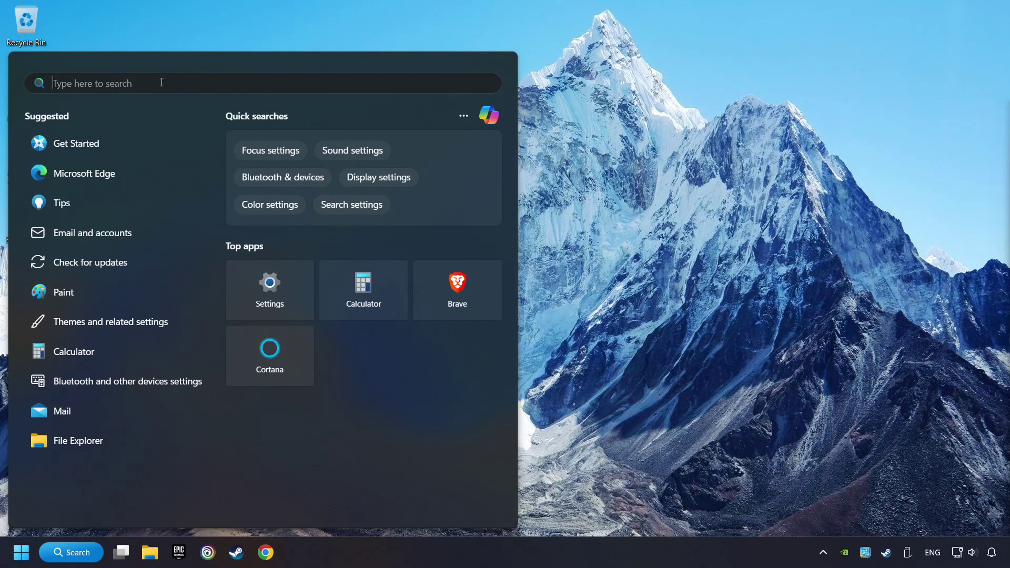
pyautogui.write('upd')
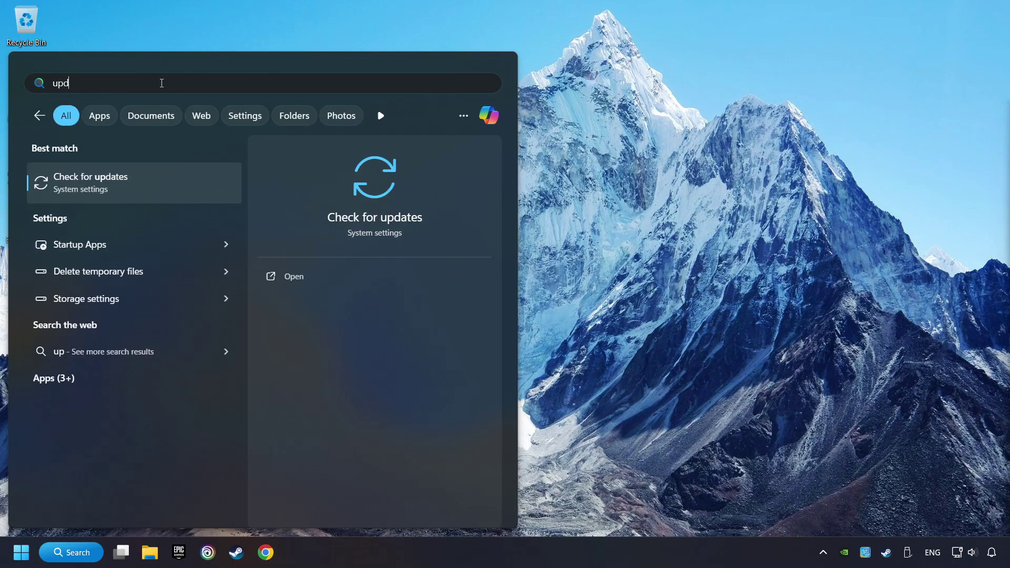
pyautogui.write('ates')
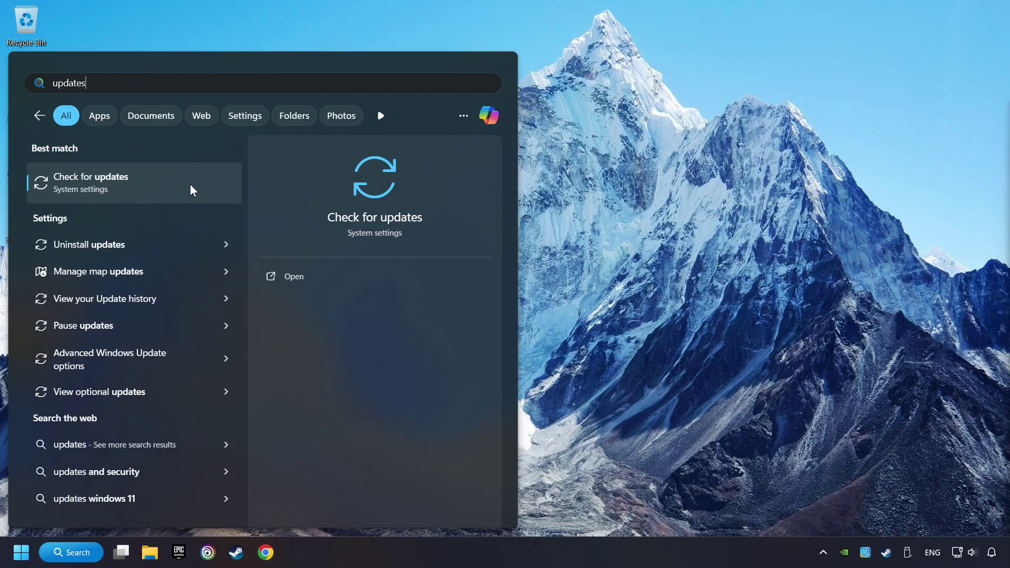
pyautogui.click(190, 187)
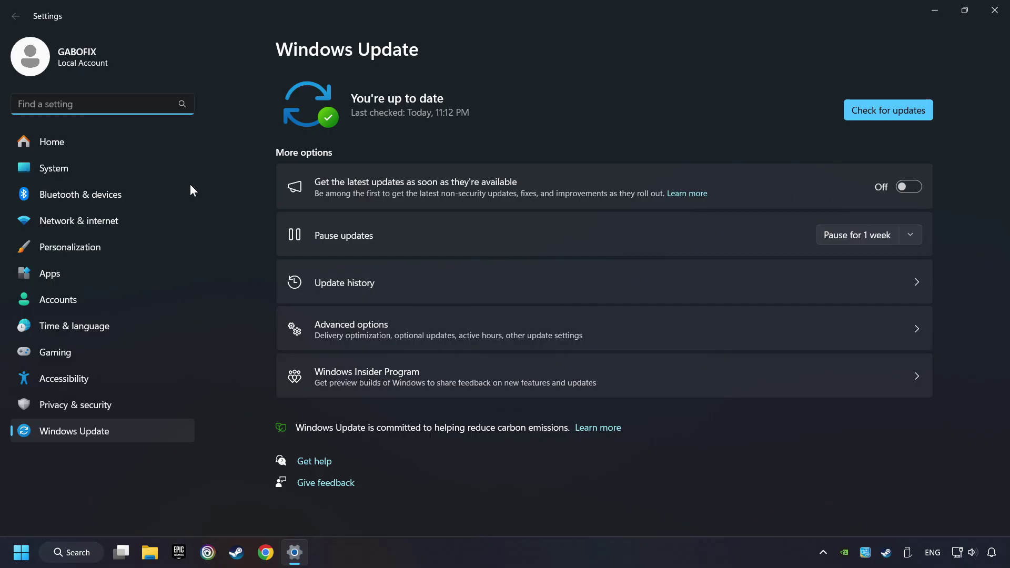
pyautogui.click(895, 110)
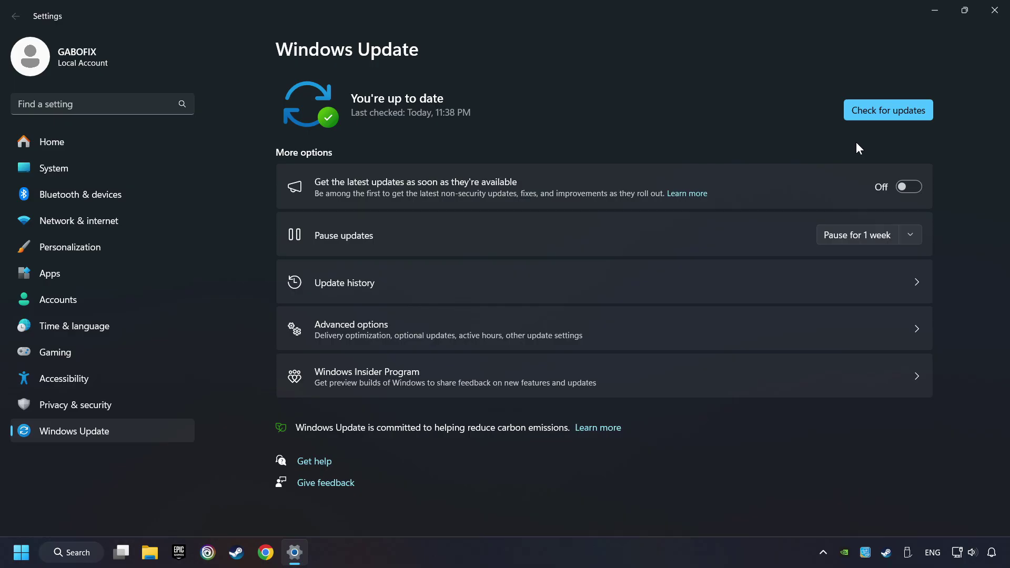
pyautogui.click(992, 18)
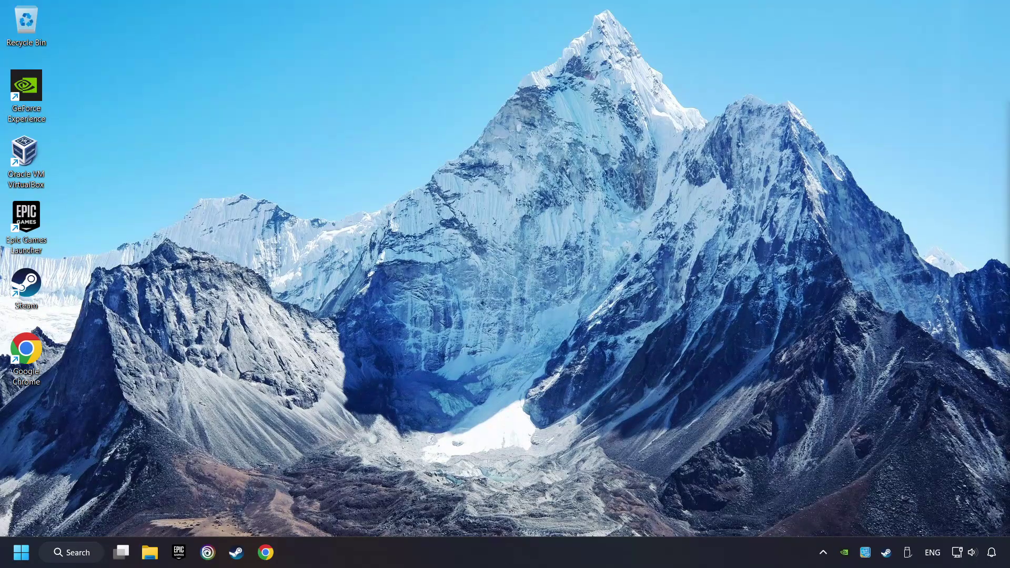
# - Launch Task Manager from the taskbar and show the Startup apps list
pyautogui.rightClick(515, 553)
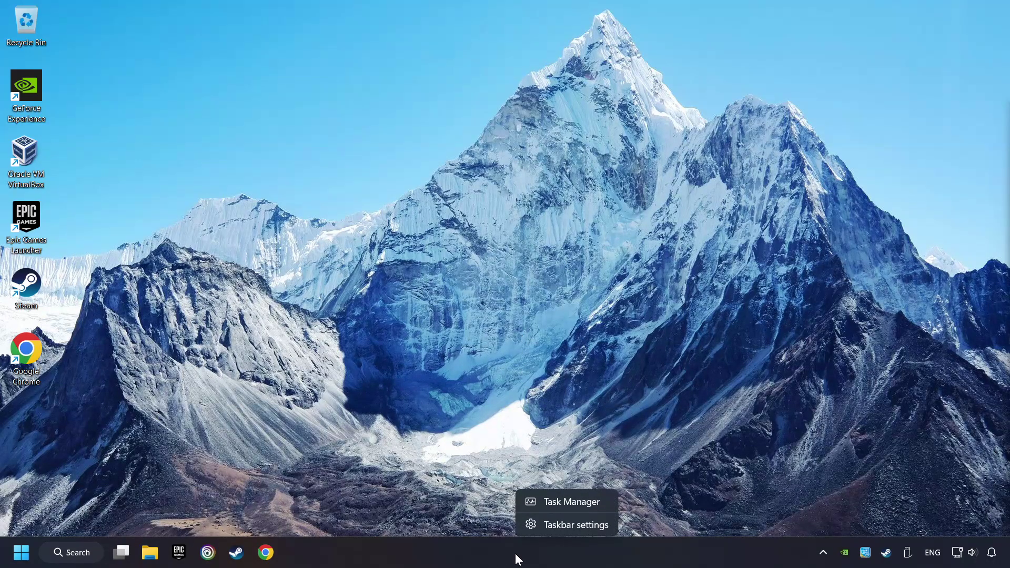
pyautogui.click(581, 501)
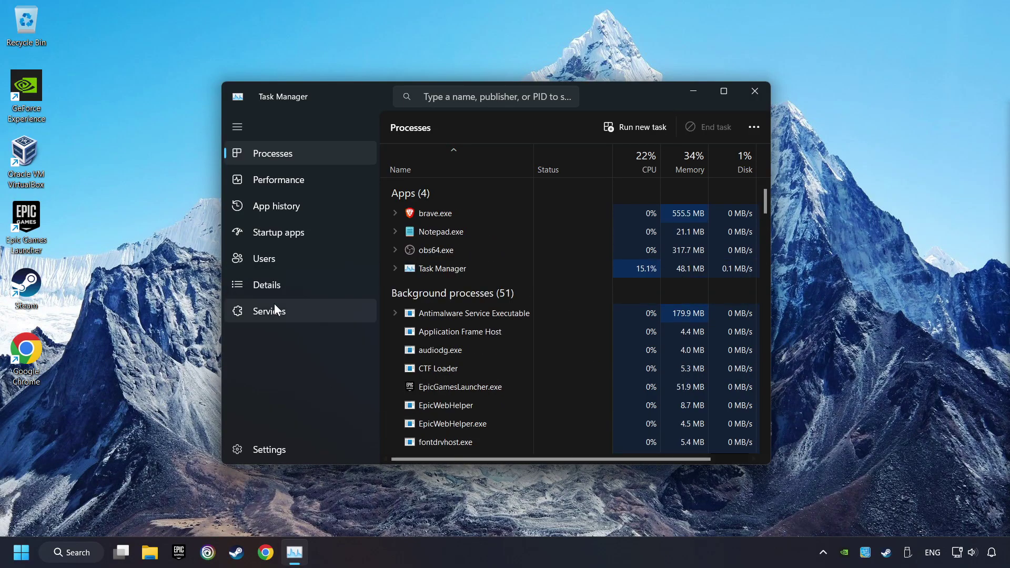
pyautogui.click(330, 235)
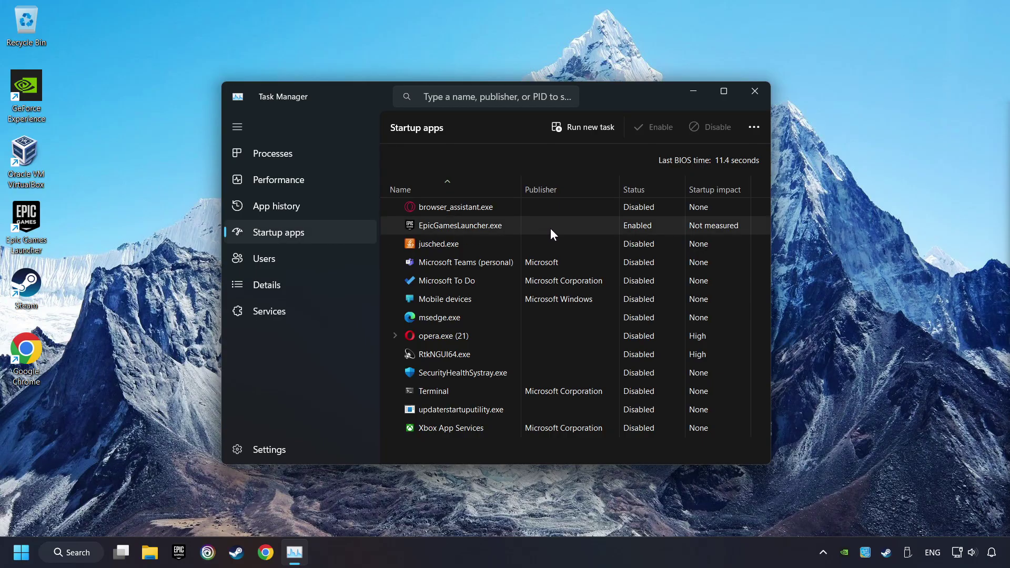
# - Disable the EpicGamesLauncher.exe startup entry and close Task Manager
pyautogui.click(544, 229)
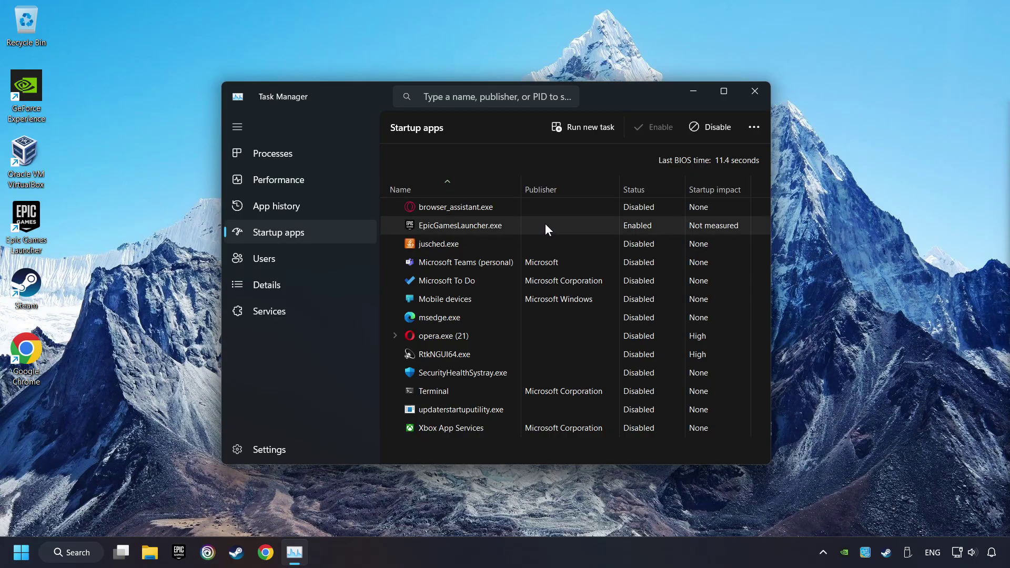
pyautogui.click(710, 128)
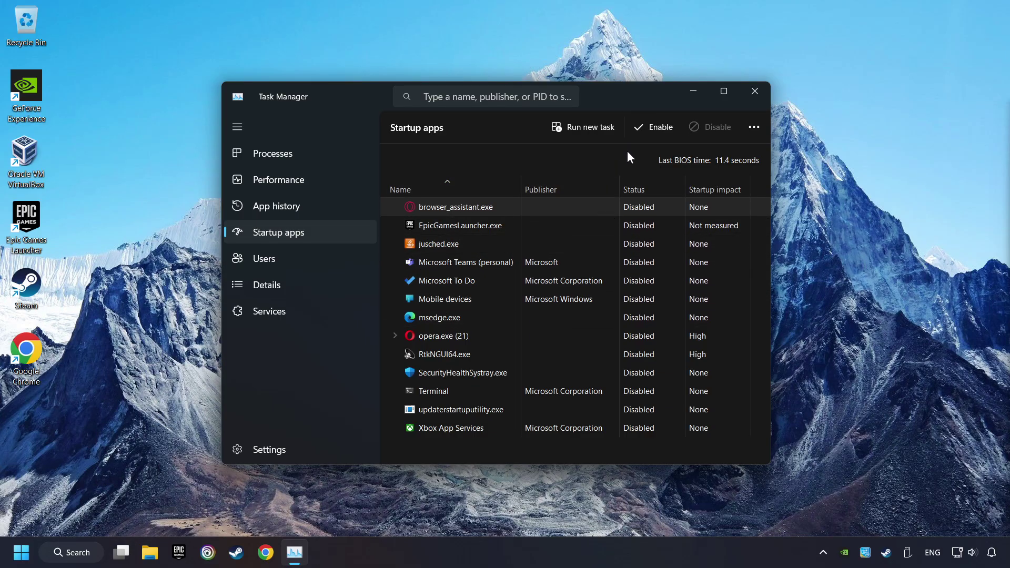
pyautogui.click(757, 92)
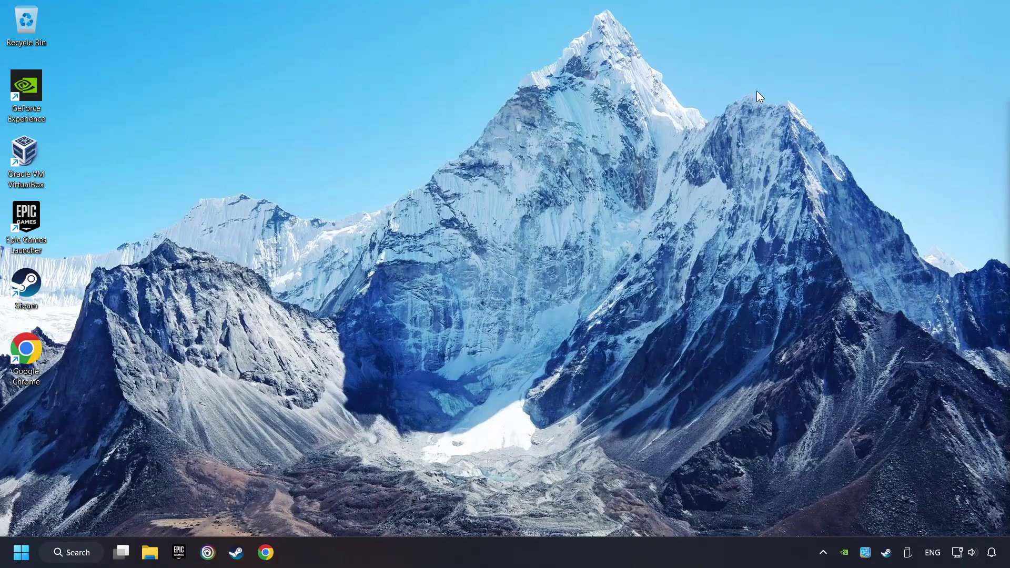
pyautogui.click(78, 553)
pyautogui.write('wi')
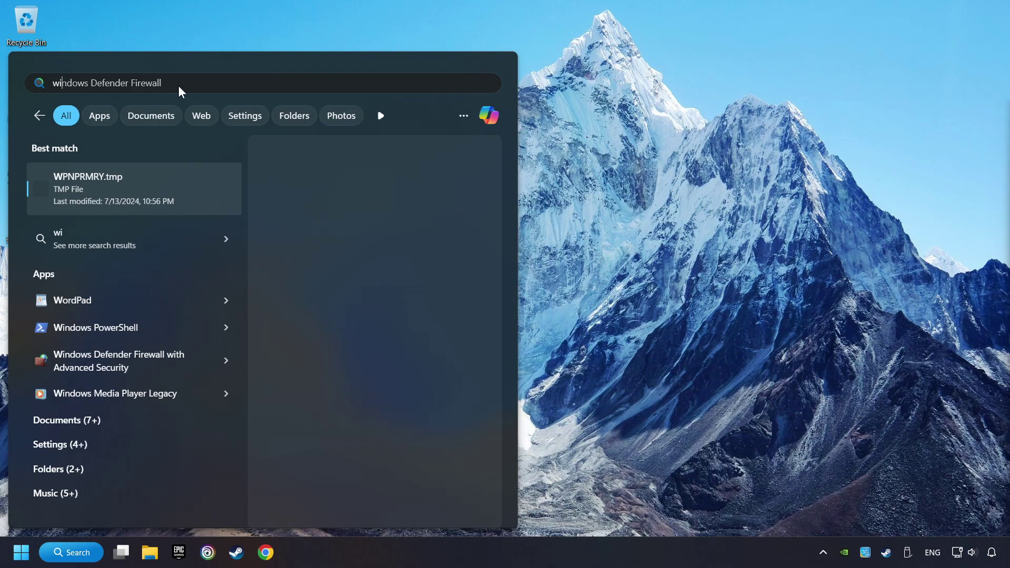
pyautogui.write('ndows security')
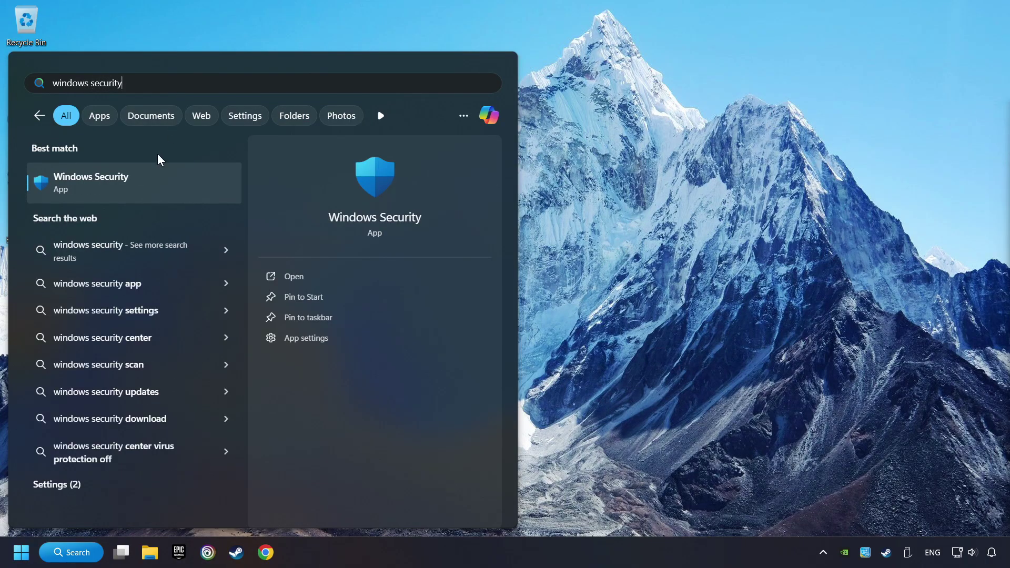
pyautogui.click(203, 182)
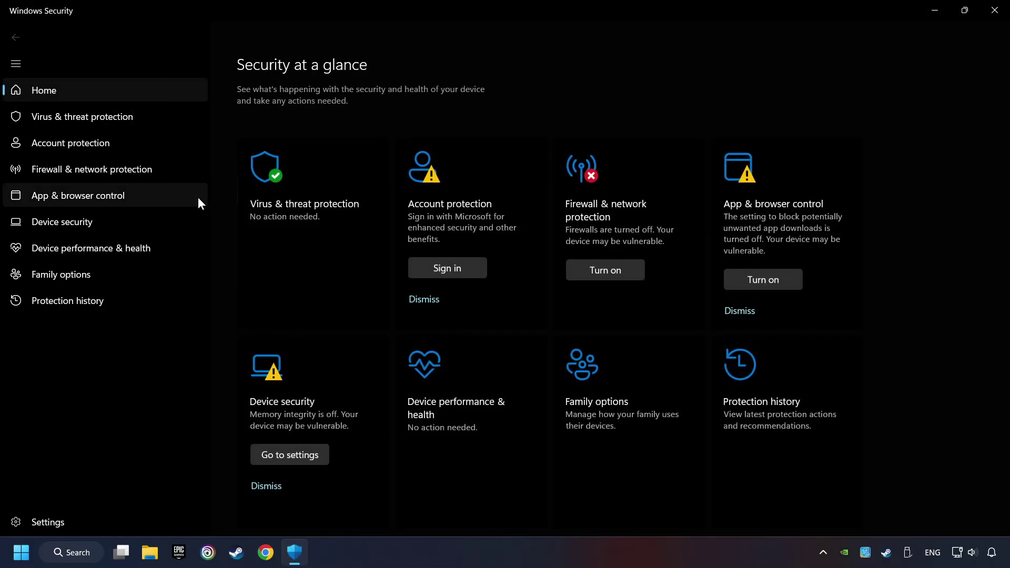
pyautogui.click(327, 233)
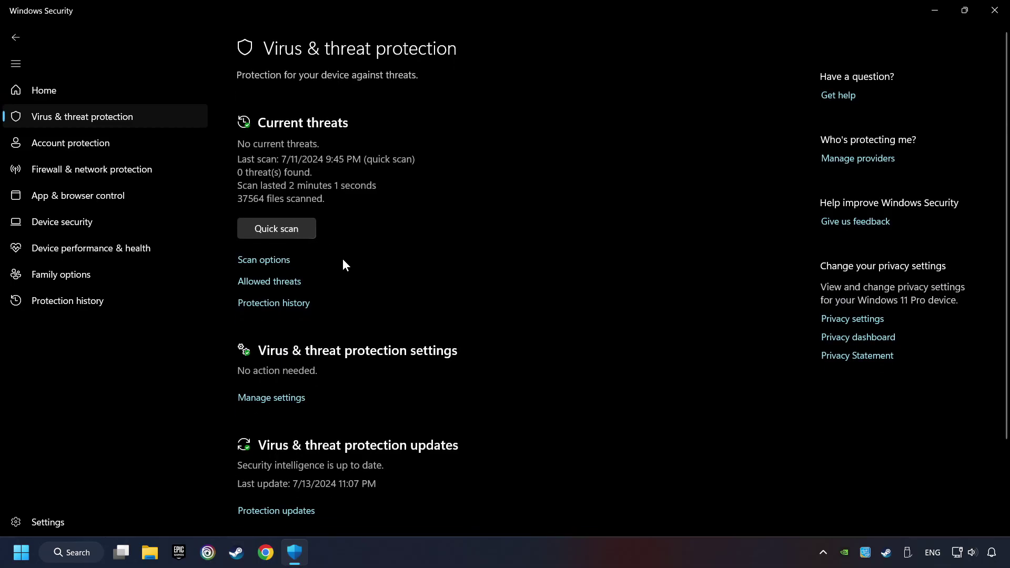
pyautogui.scroll(-2, 344, 260)
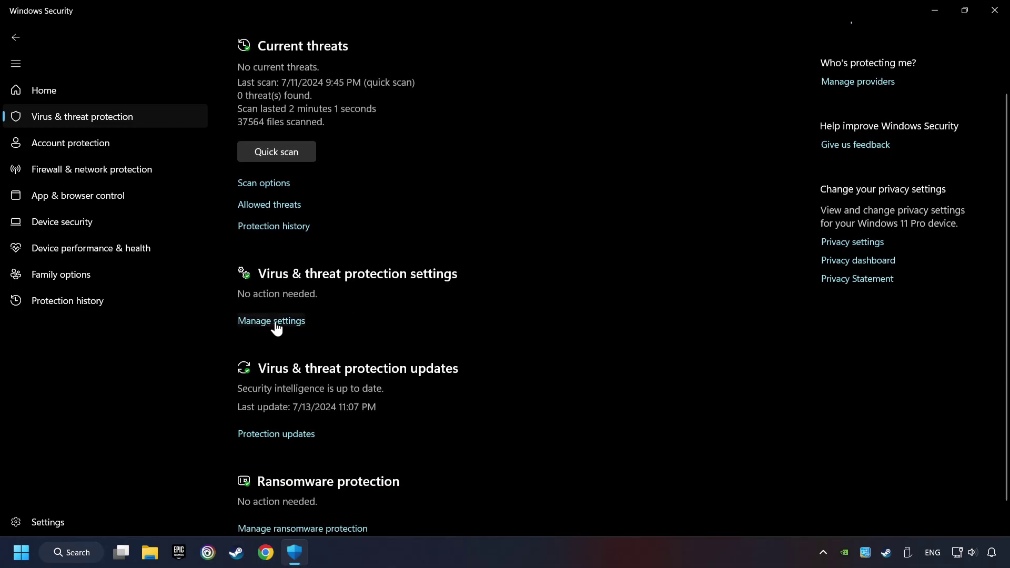
pyautogui.click(275, 322)
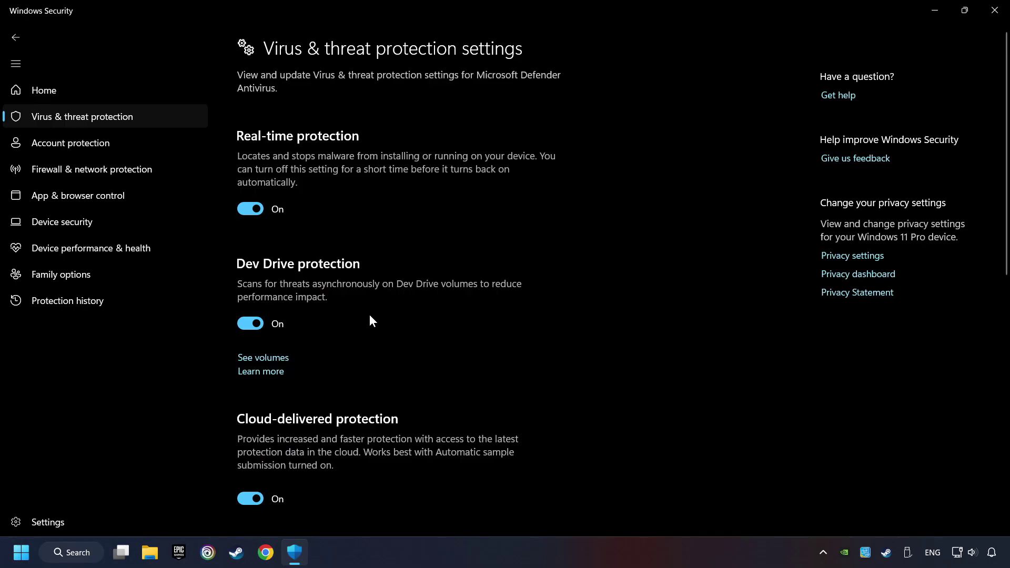
pyautogui.scroll(-5, 371, 331)
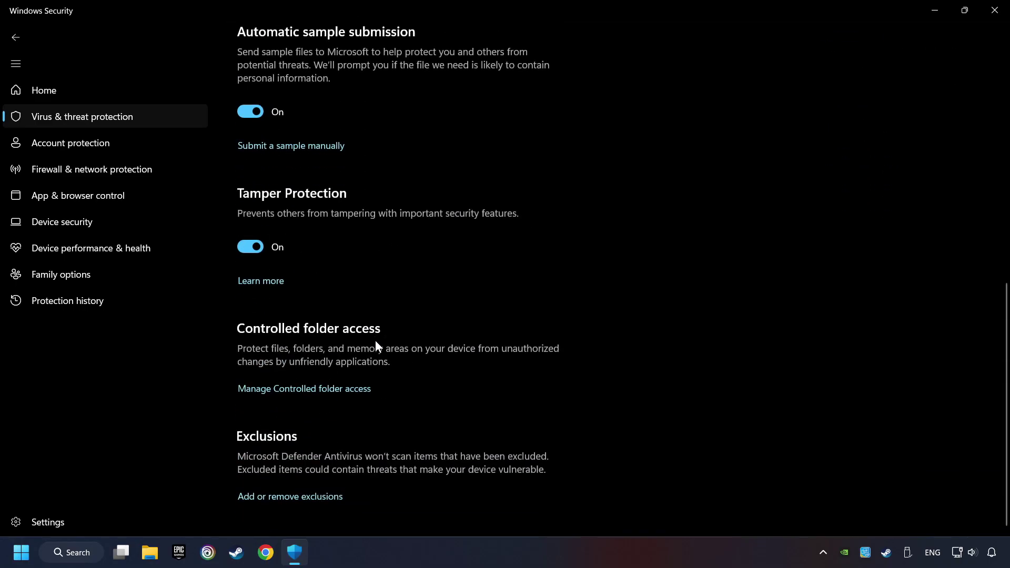
pyautogui.click(304, 497)
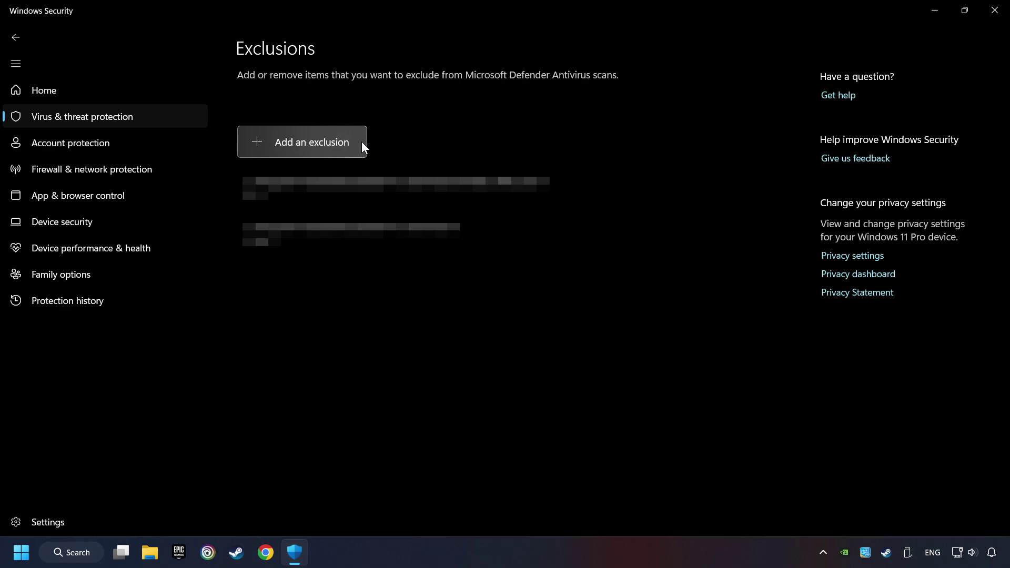
# - Close Windows Security and bring up the firewall's allowed apps settings via search
pyautogui.click(993, 17)
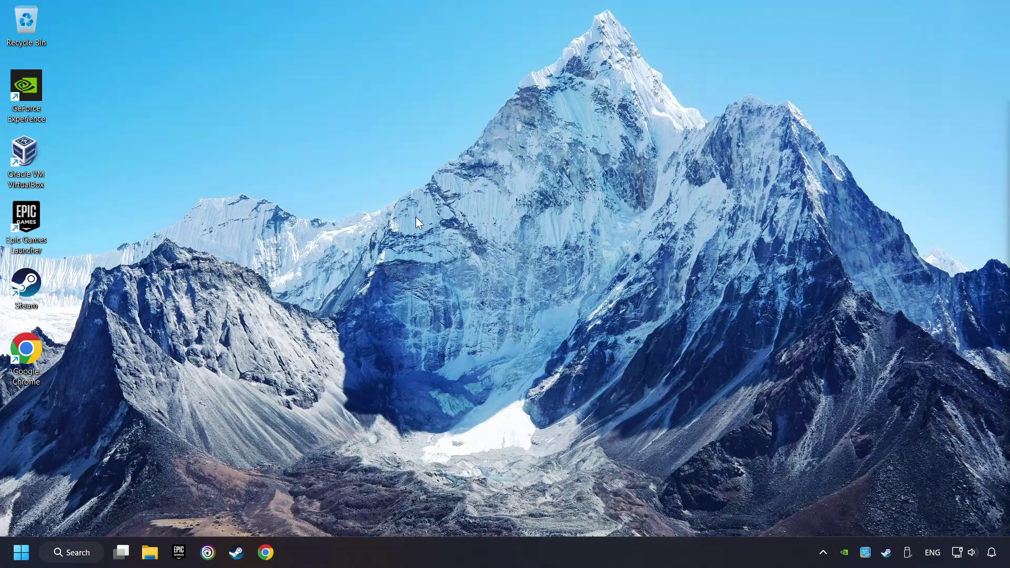
pyautogui.click(73, 551)
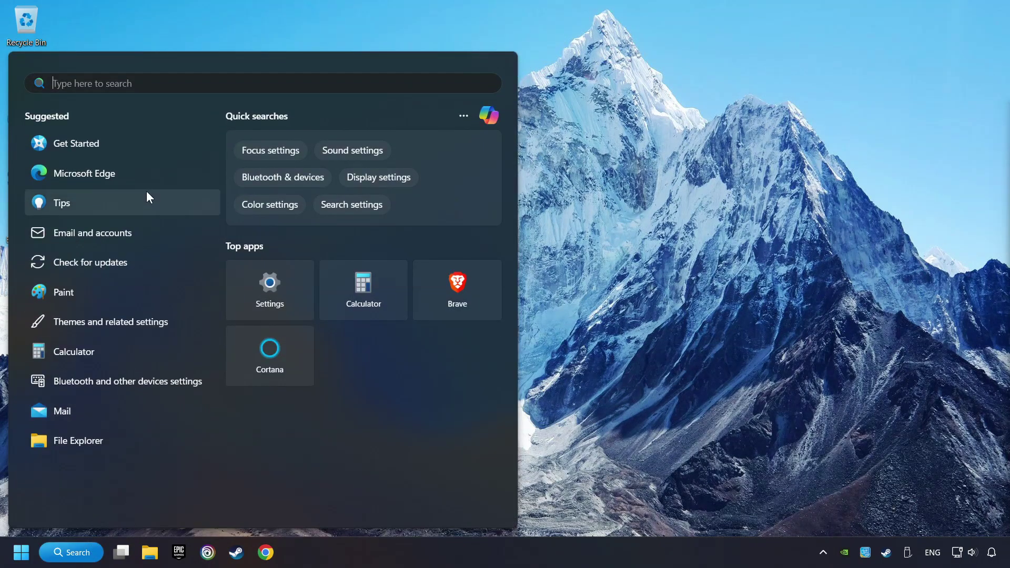
pyautogui.write('firewall')
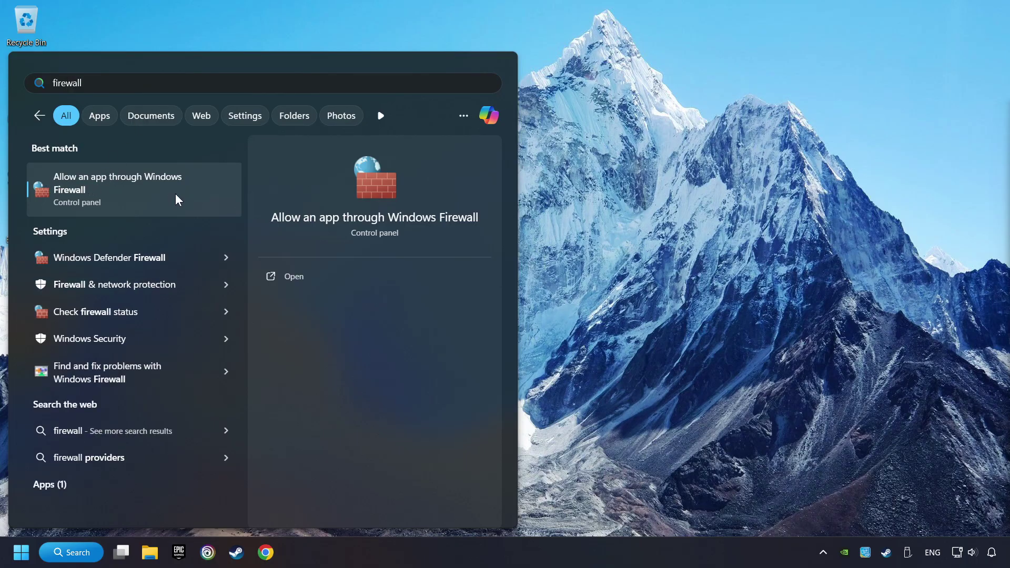
pyautogui.click(206, 190)
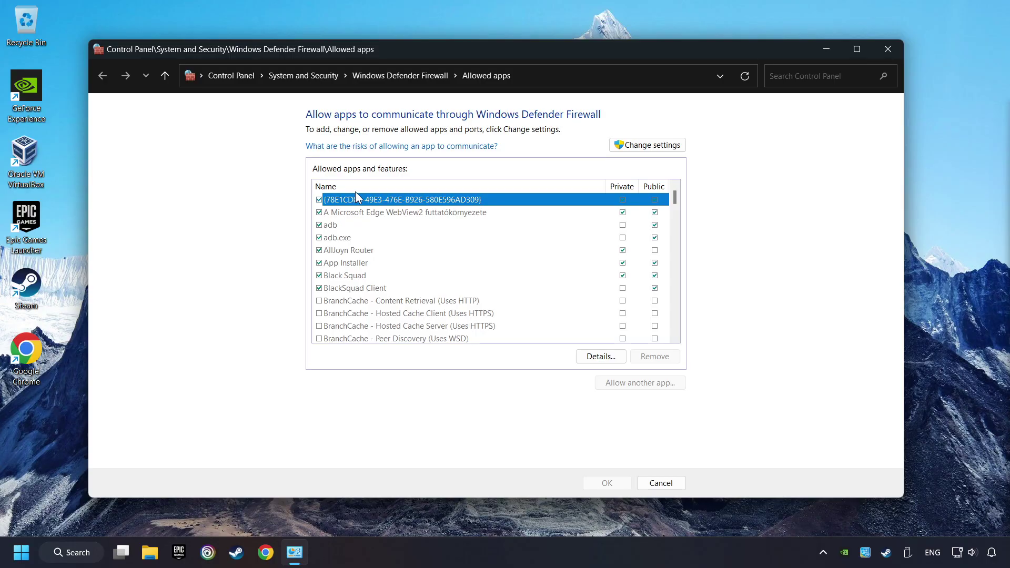
# - Unlock the list, allow GAME.exe on public networks, and save with OK
pyautogui.click(657, 145)
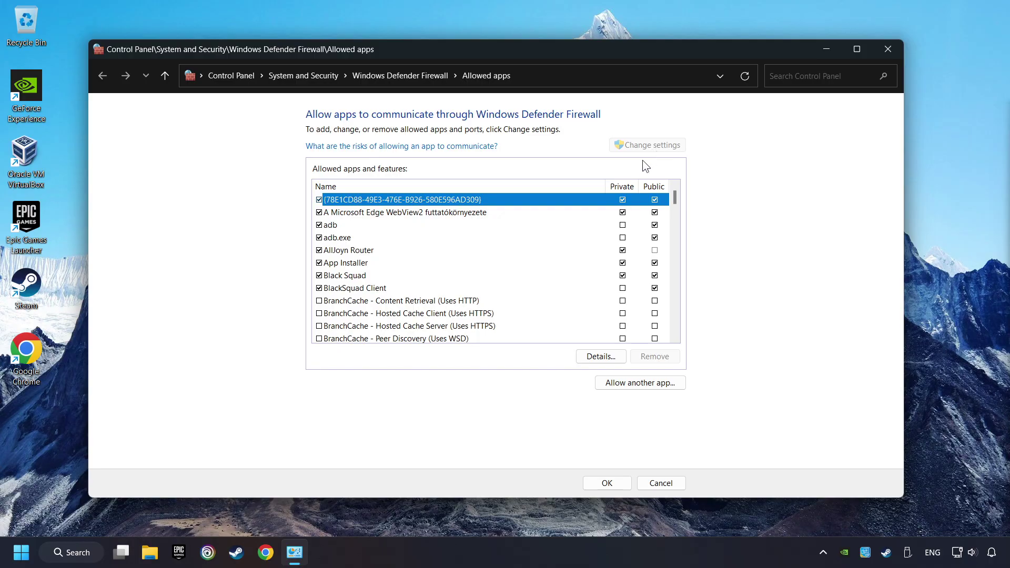
pyautogui.moveTo(669, 204); pyautogui.dragTo(686, 189)
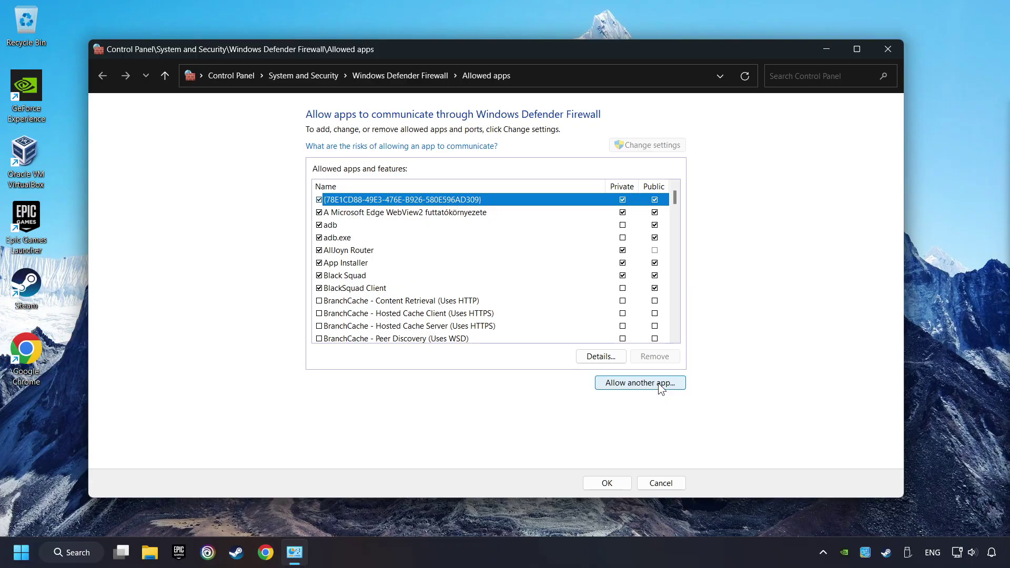
pyautogui.write('game.exe')
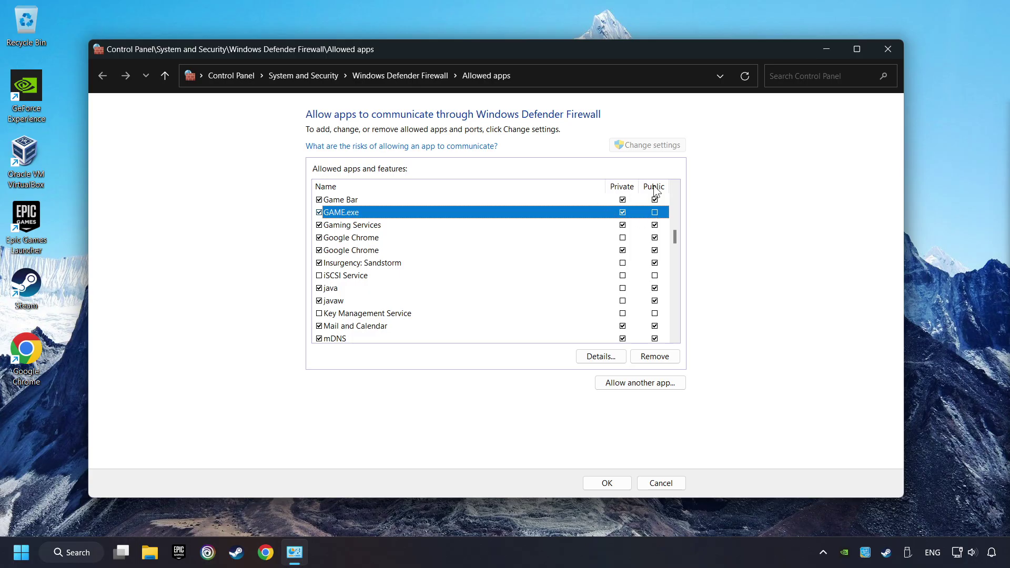
pyautogui.click(655, 213)
pyautogui.click(608, 484)
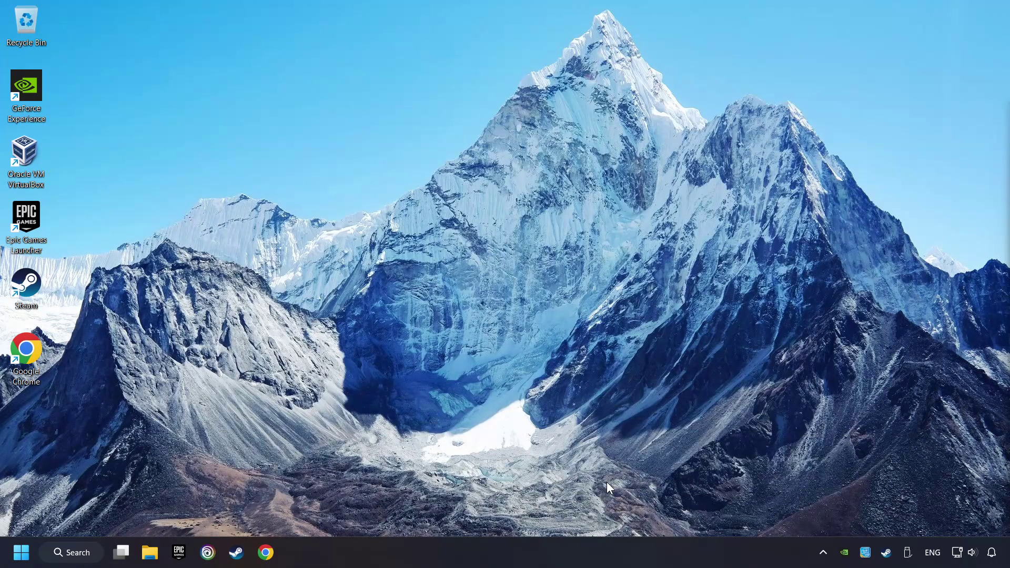
# - Start Command Prompt as administrator from Windows search
pyautogui.click(73, 551)
pyautogui.write('c')
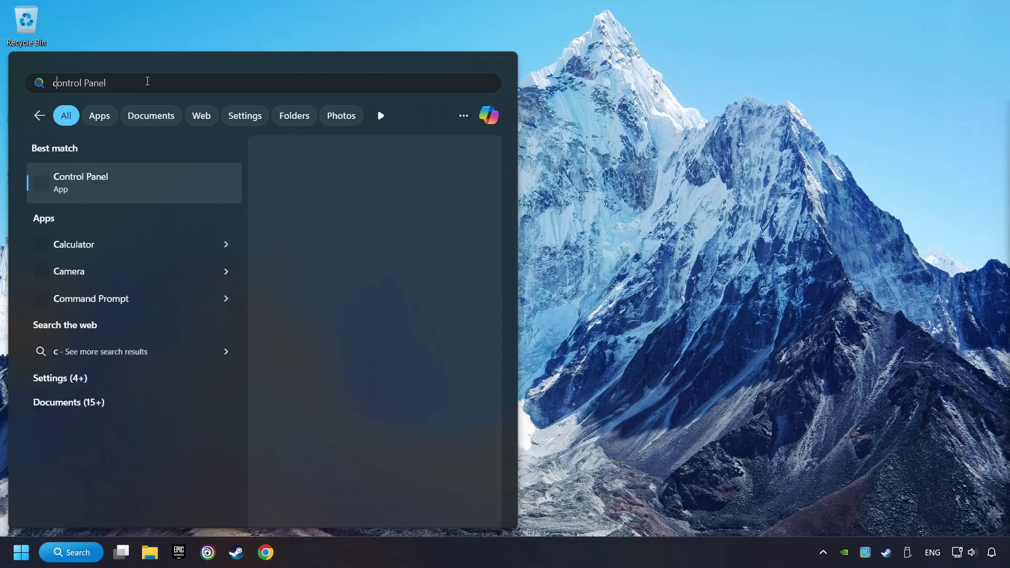
pyautogui.write('md')
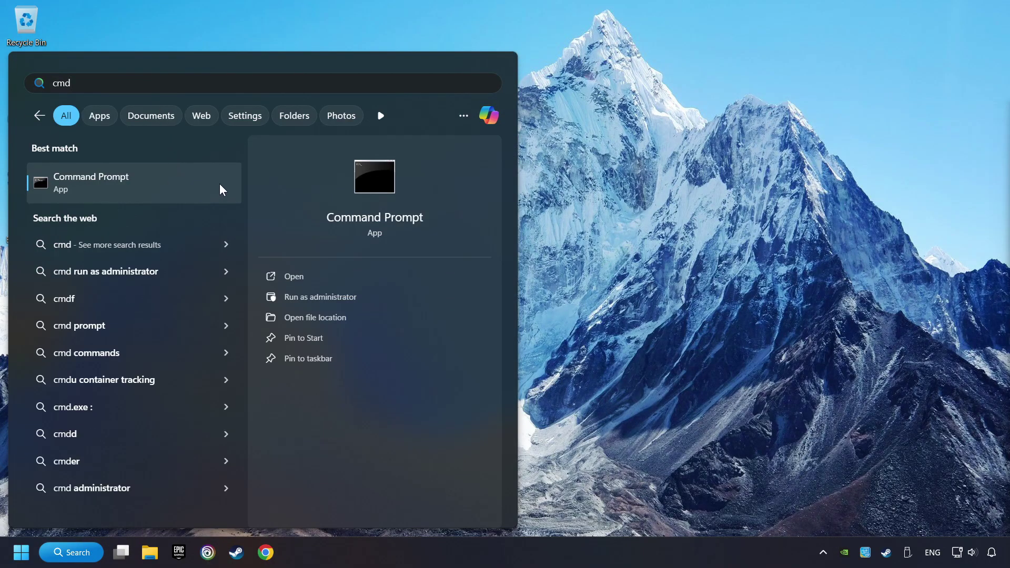
pyautogui.rightClick(209, 181)
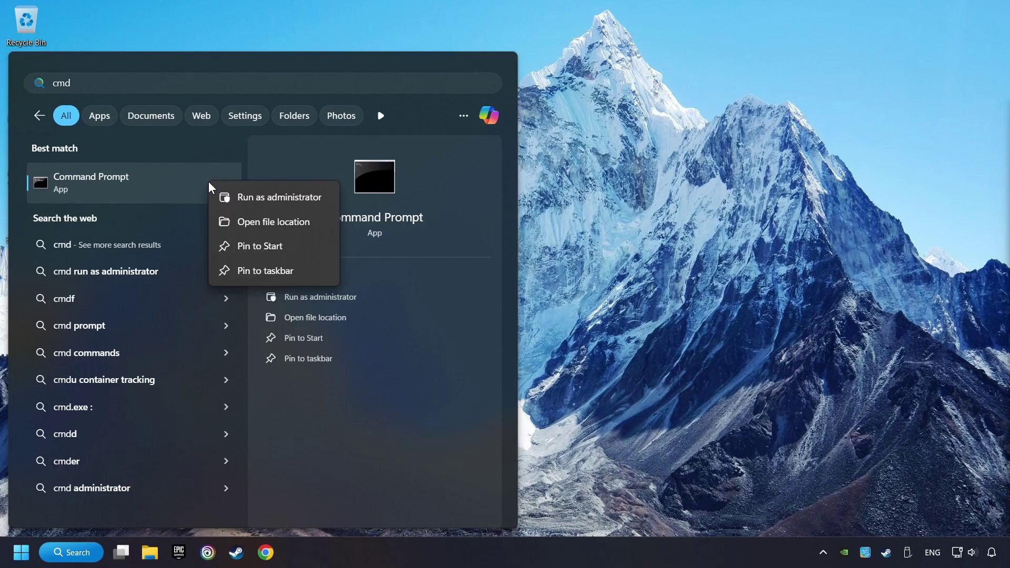
pyautogui.click(270, 200)
pyautogui.moveTo(266, 94); pyautogui.dragTo(382, 125)
pyautogui.write('sfc /scannow')
# - Run sfc /scannow, then bring up the Start power options to restart
pyautogui.press('Return')
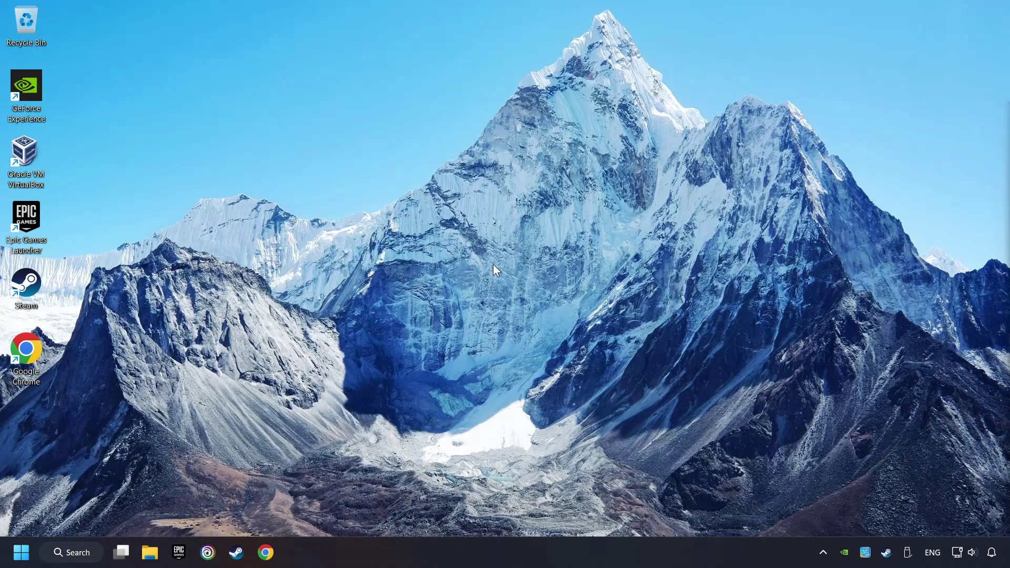
pyautogui.click(20, 549)
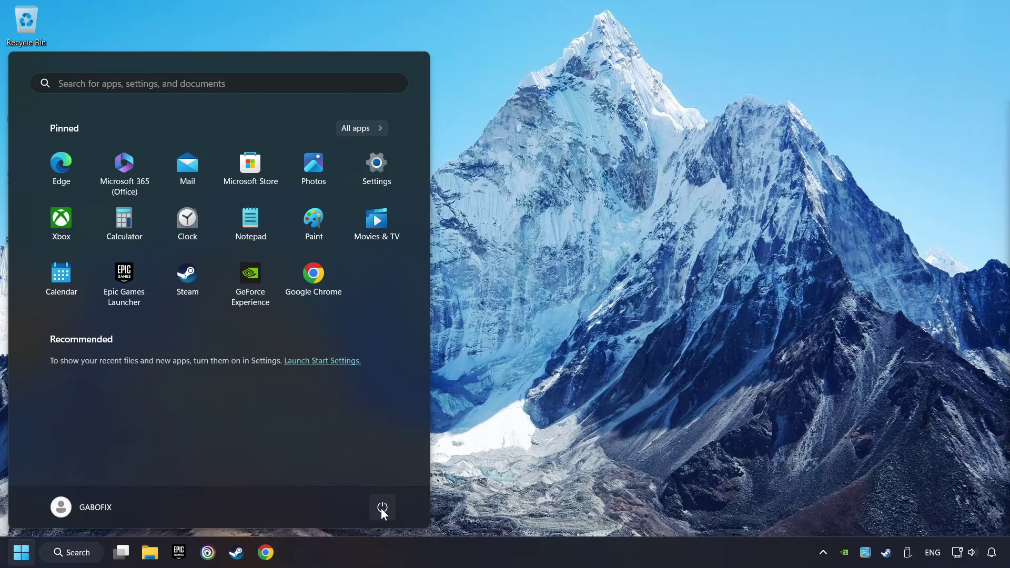